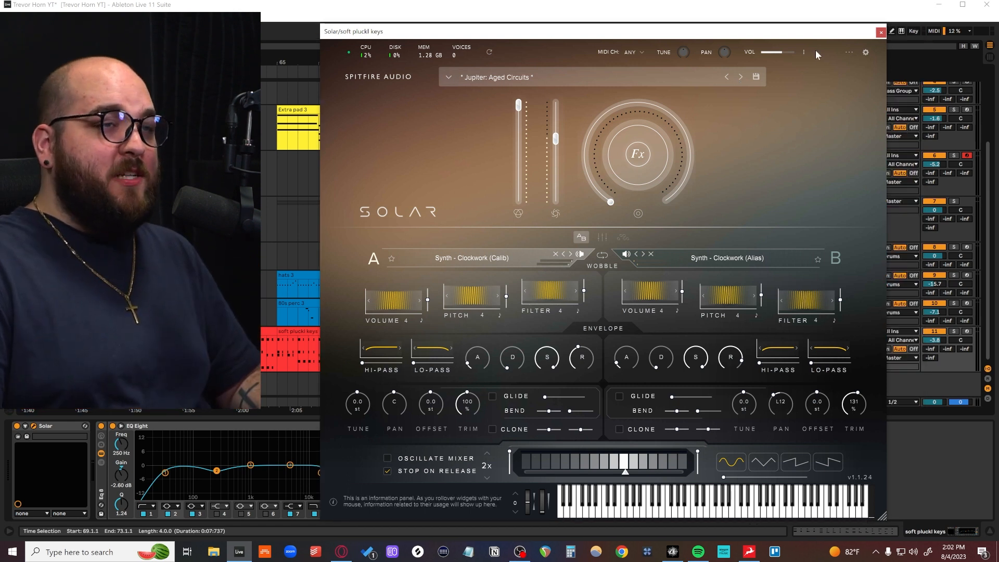
Solo the Extra pad track with bars 69 to 73 in view and open its Solar instrument
{"action": "left_click", "coordinate": [880, 32]}
{"action": "left_click_drag", "start_coordinate": [355, 356], "coordinate": [547, 353]}
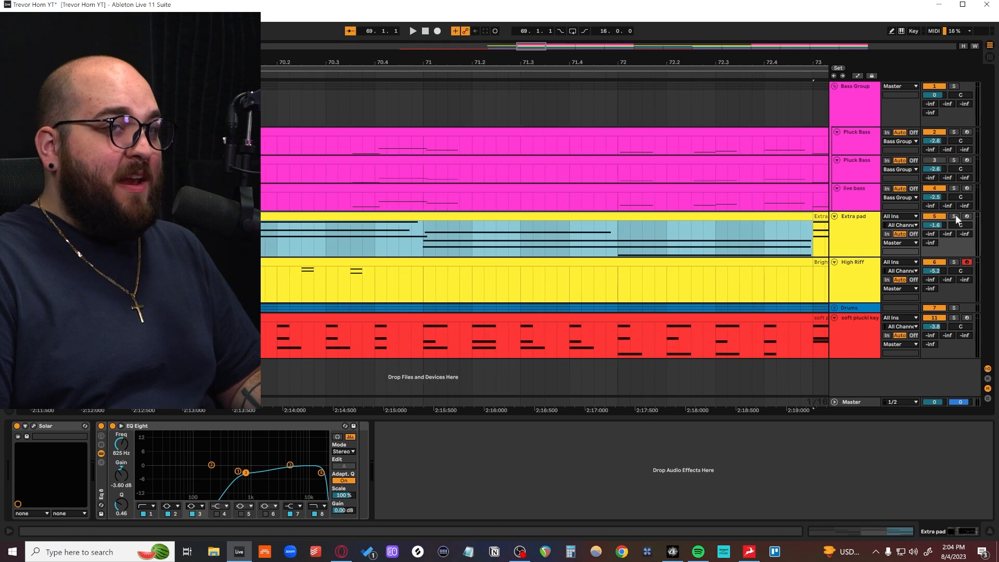
{"action": "key", "text": "z"}
{"action": "left_click", "coordinate": [955, 159]}
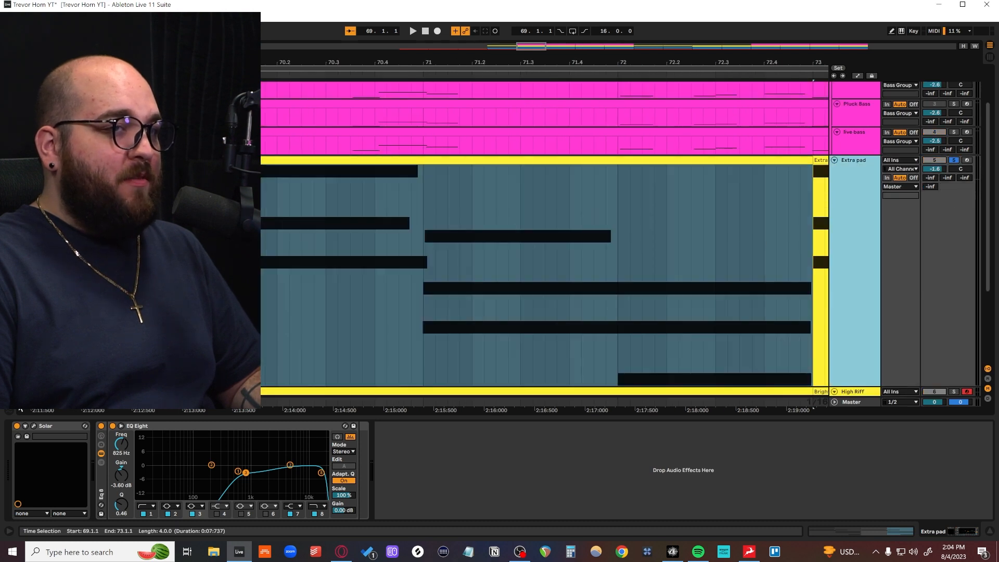
{"action": "left_click", "coordinate": [33, 425]}
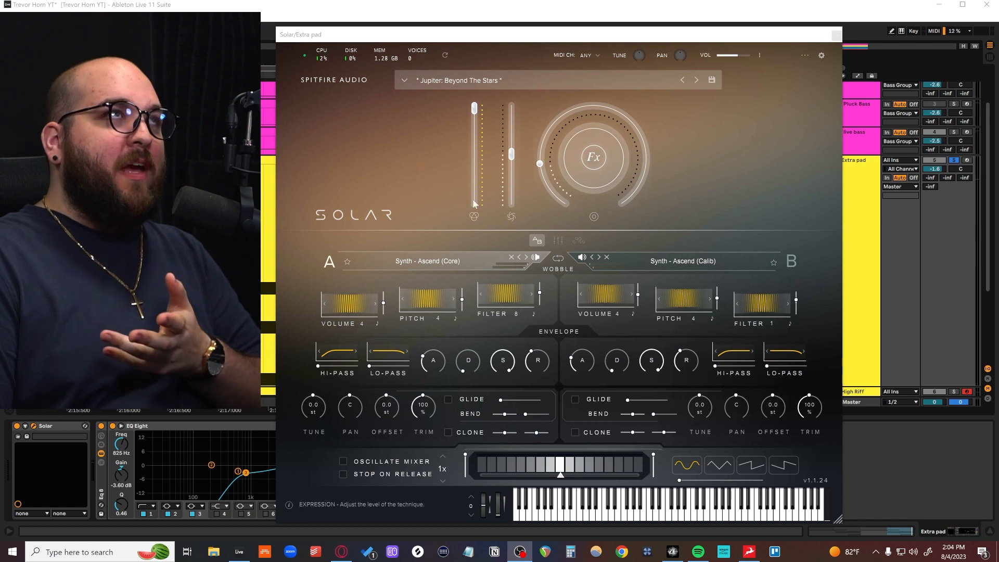
Show the large Fx knob's filter and envelope targets for the pad and raise the knob with A HPF FRQ selected
{"action": "left_click", "coordinate": [592, 158]}
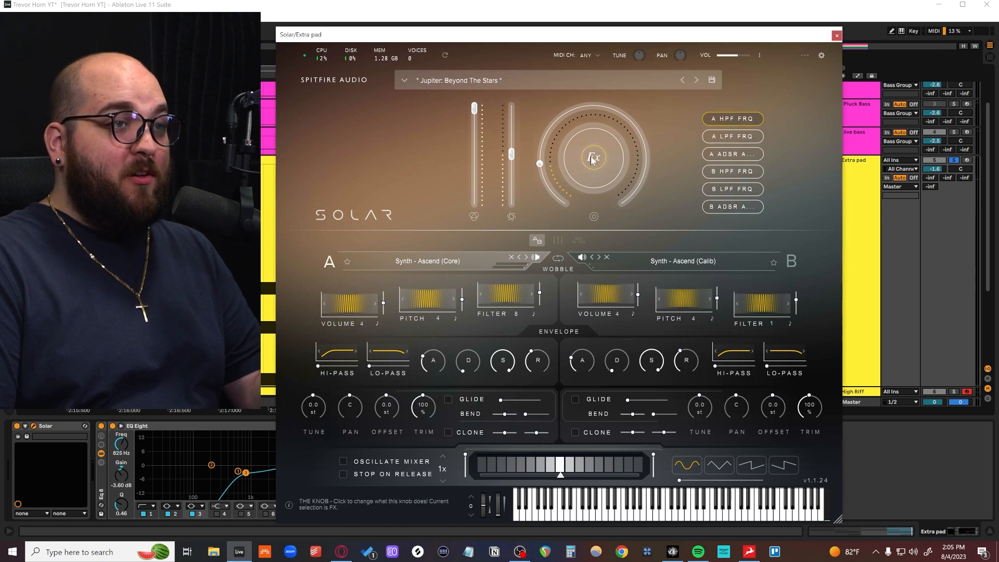
{"action": "left_click", "coordinate": [734, 139]}
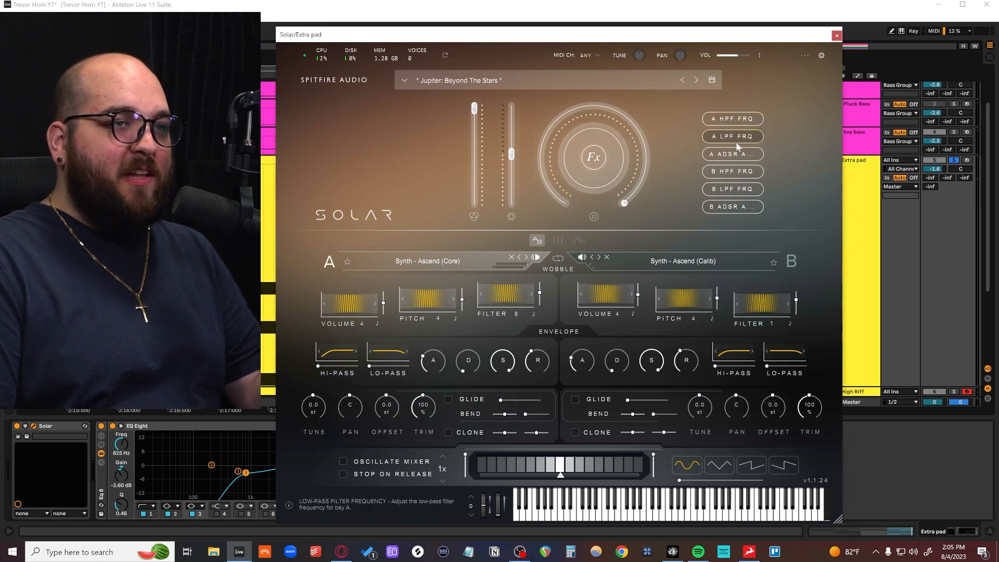
{"action": "left_click", "coordinate": [733, 155]}
{"action": "left_click", "coordinate": [749, 120]}
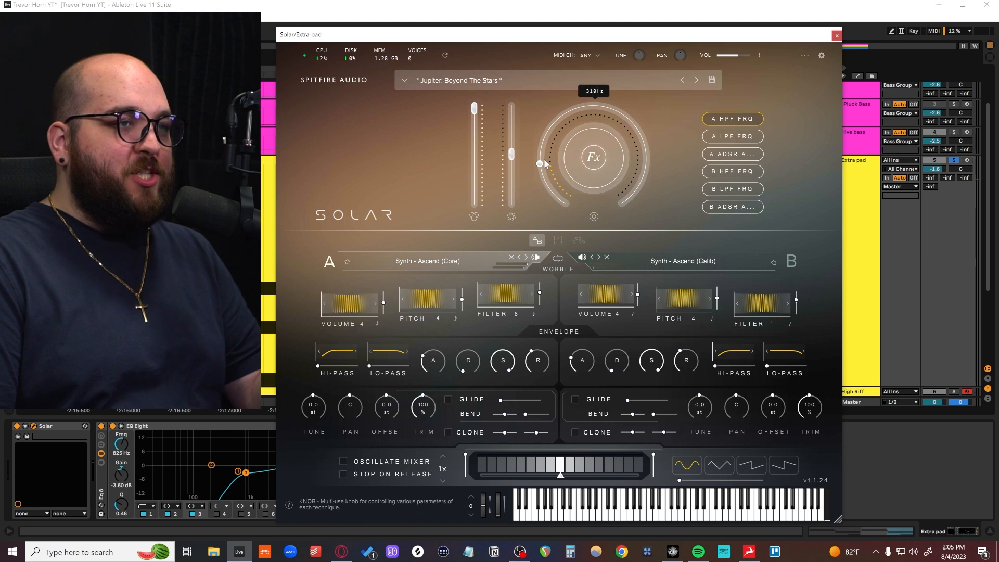
{"action": "left_click_drag", "start_coordinate": [545, 164], "coordinate": [557, 140]}
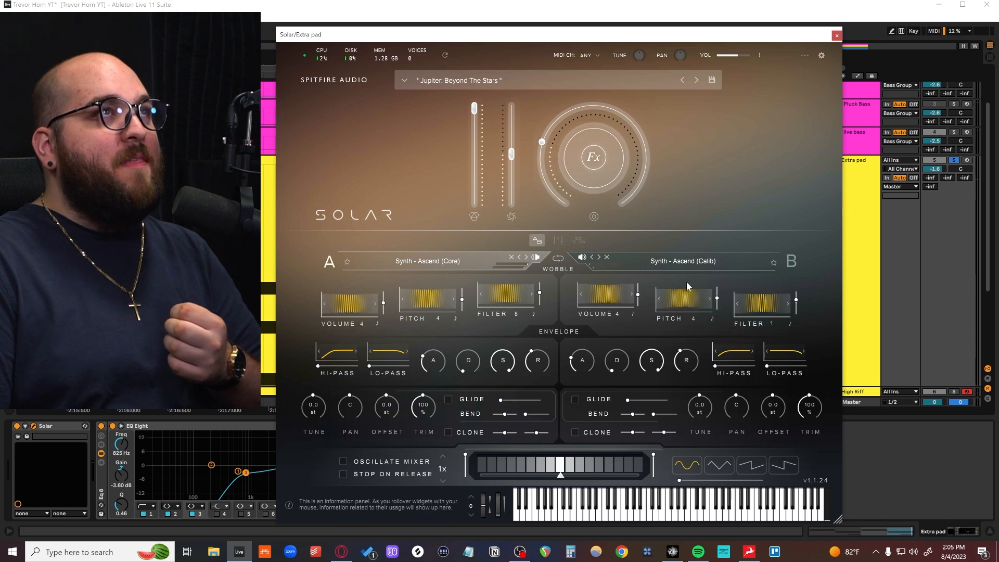
Browse the list of sounds available for layer A of the pad and close it without loading one
{"action": "left_click", "coordinate": [428, 260]}
{"action": "scroll", "coordinate": [496, 360], "scroll_direction": "down", "scroll_amount": 5}
{"action": "scroll", "coordinate": [495, 361], "scroll_direction": "down", "scroll_amount": 6}
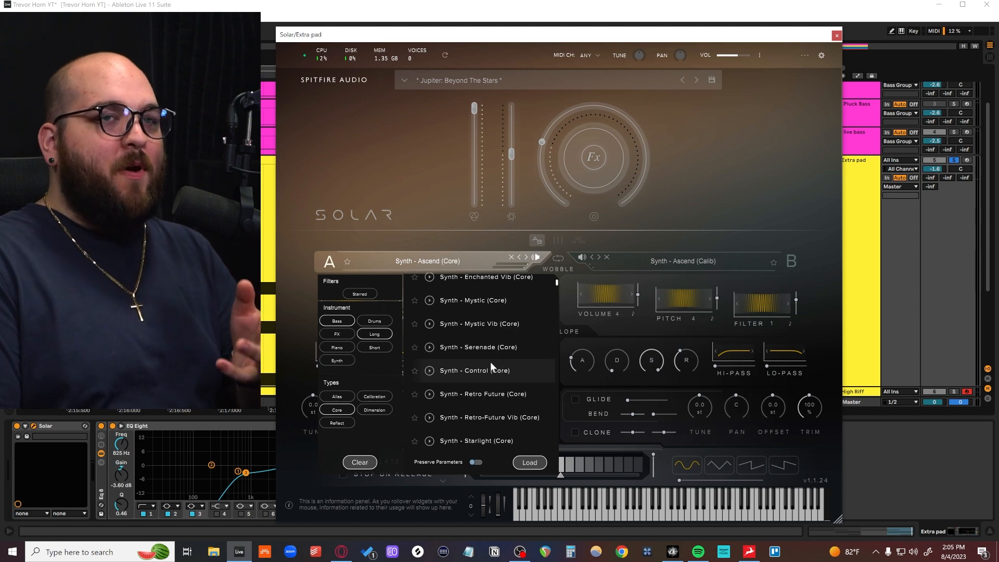
{"action": "scroll", "coordinate": [479, 364], "scroll_direction": "down", "scroll_amount": 5}
{"action": "scroll", "coordinate": [467, 380], "scroll_direction": "up", "scroll_amount": 6}
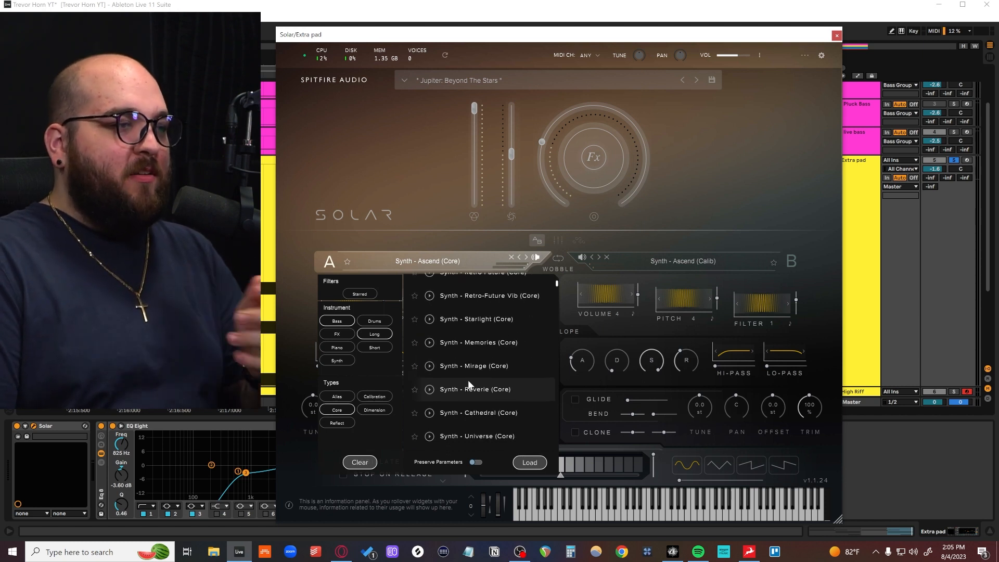
{"action": "scroll", "coordinate": [494, 390], "scroll_direction": "up", "scroll_amount": 5}
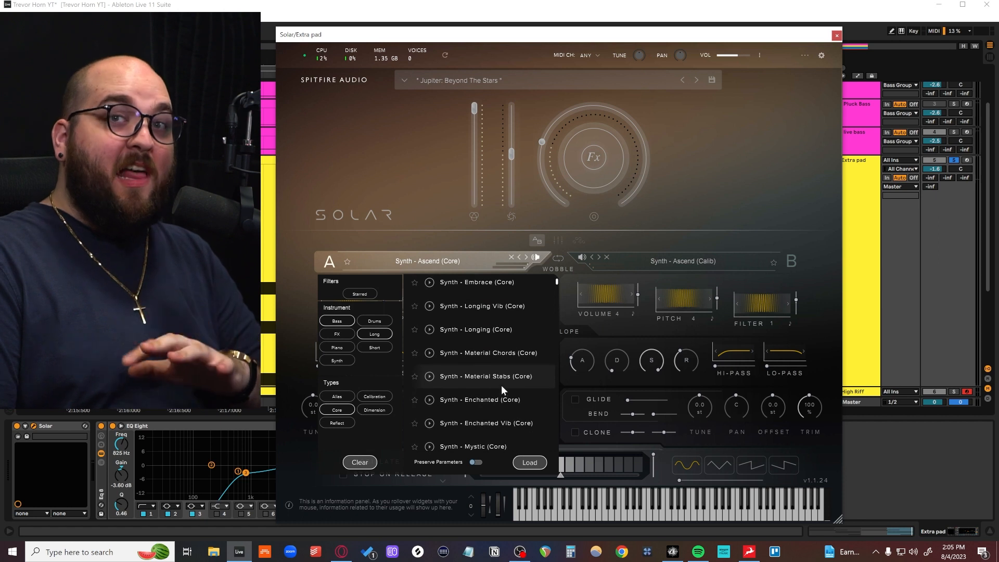
{"action": "left_click", "coordinate": [357, 198]}
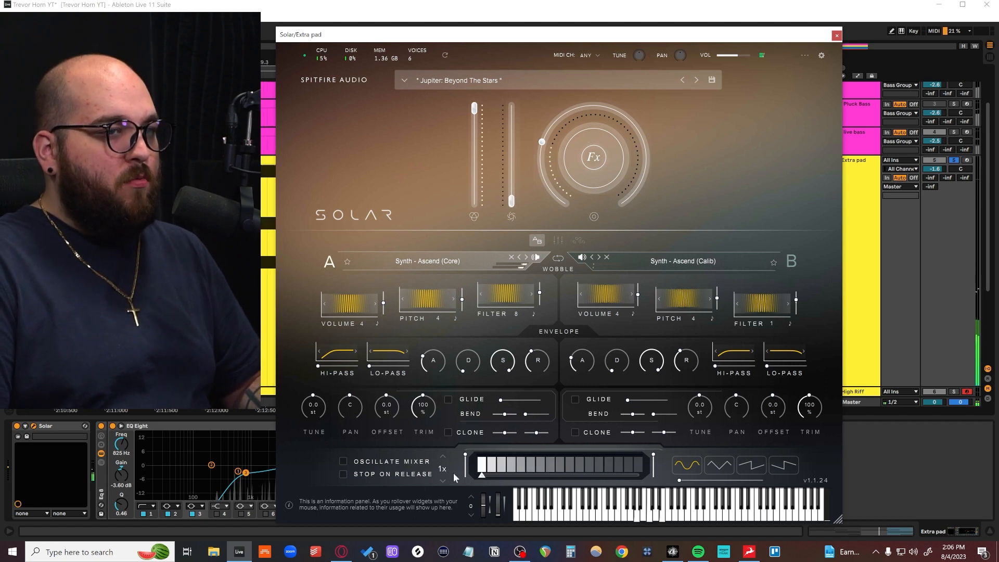
Move the pad's A/B mixer fully to layer B and enable Oscillate Mixer
{"action": "left_click_drag", "start_coordinate": [453, 475], "coordinate": [648, 471]}
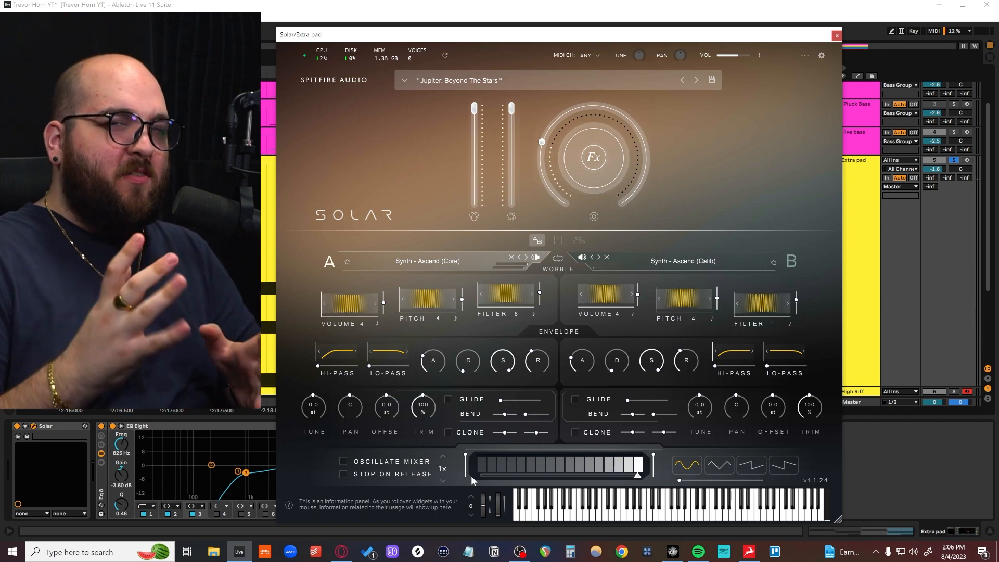
{"action": "left_click", "coordinate": [343, 461]}
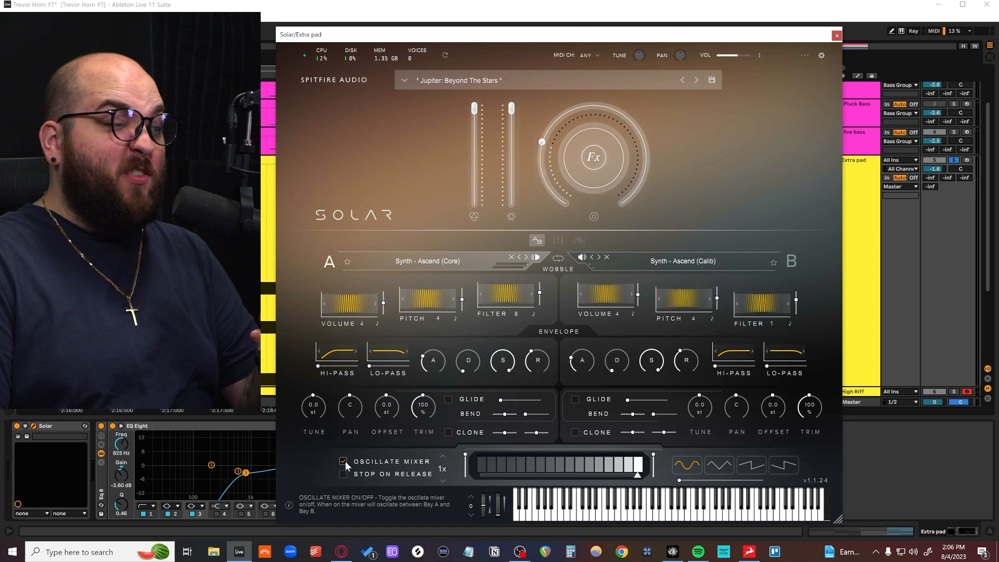
{"action": "left_click", "coordinate": [343, 461]}
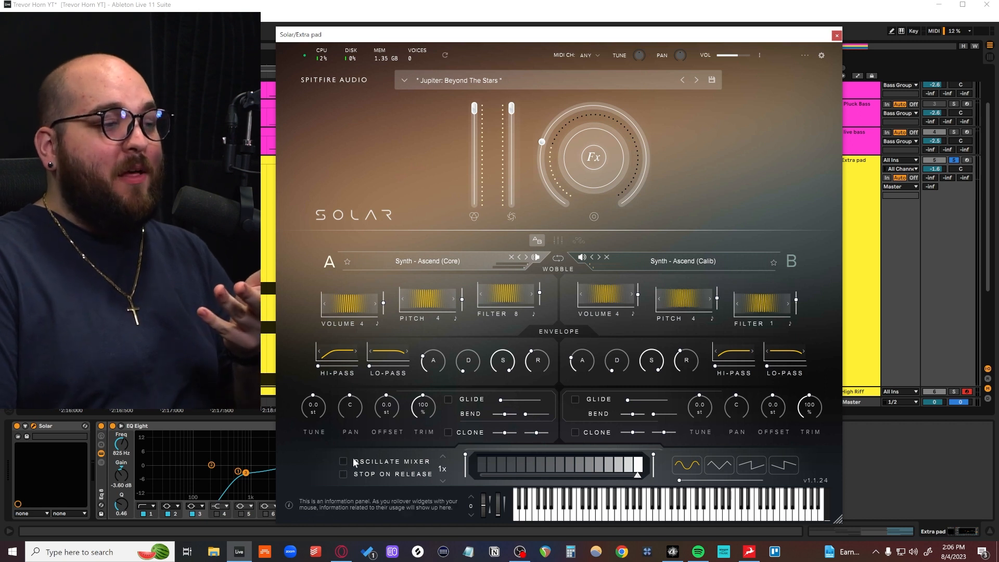
{"action": "left_click", "coordinate": [344, 461]}
Audition the pad with the oscillating mixer and set the A/B mixer to about the middle
{"action": "left_click_drag", "start_coordinate": [429, 39], "coordinate": [634, 43]}
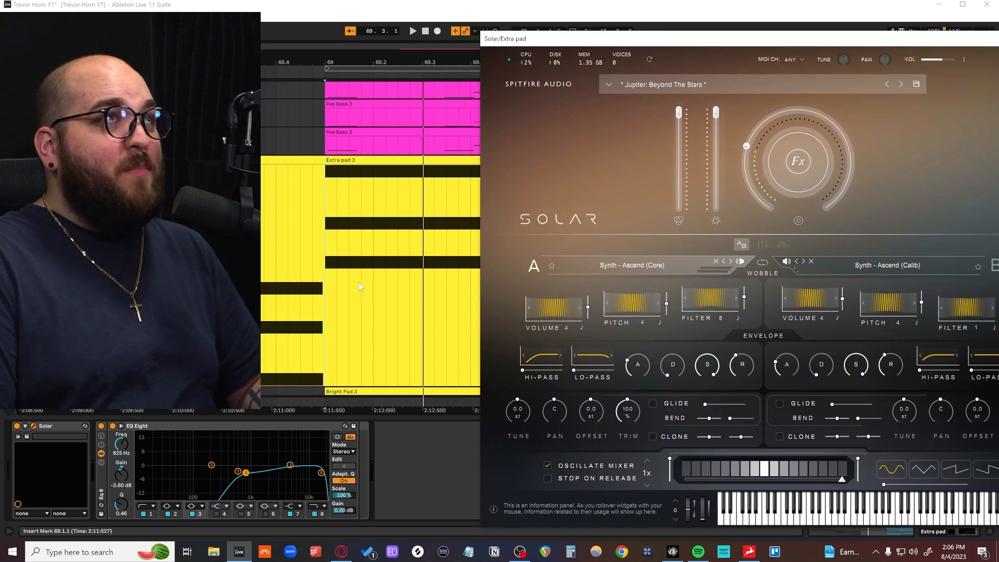
{"action": "key", "text": "space"}
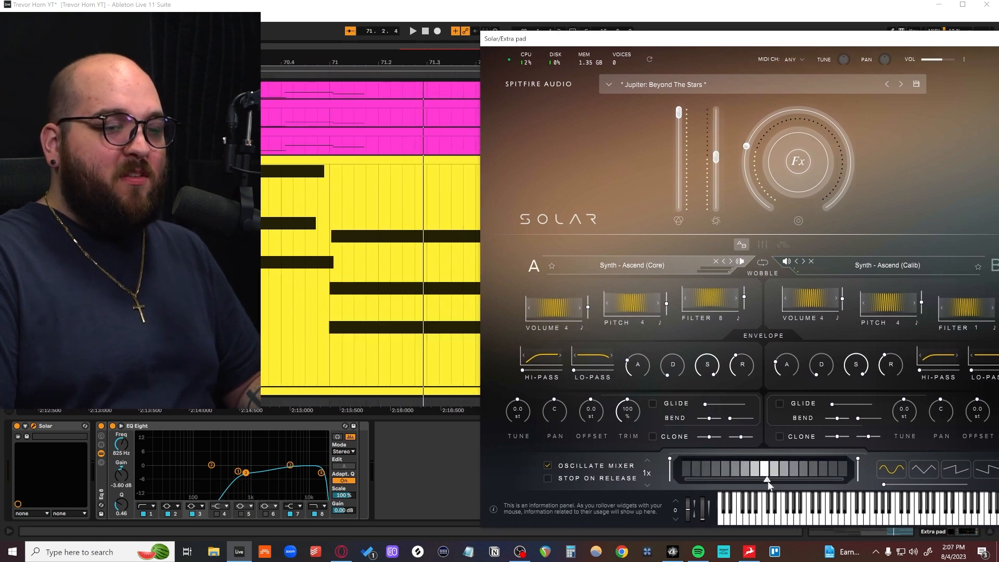
{"action": "left_click_drag", "start_coordinate": [775, 483], "coordinate": [766, 485]}
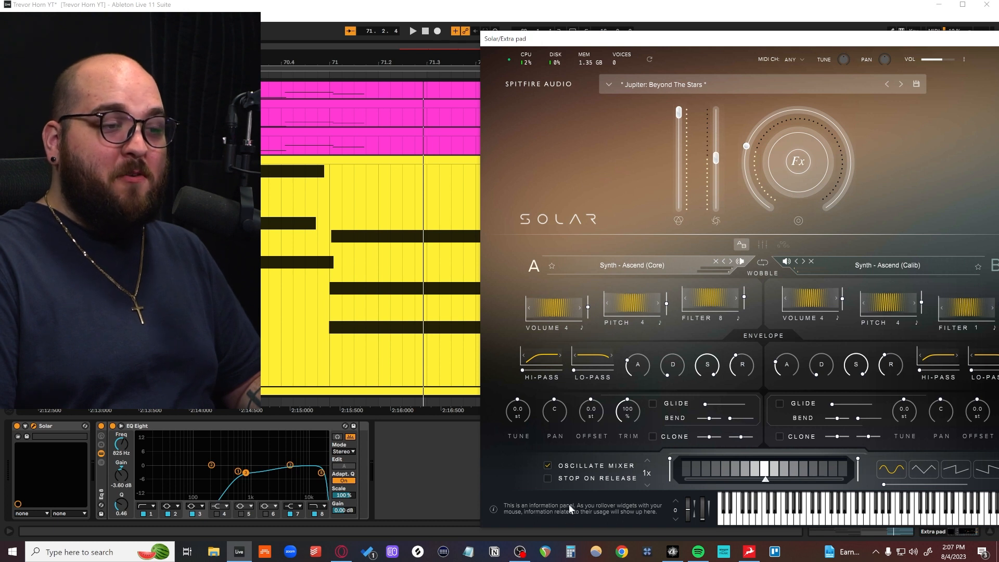
{"action": "key", "text": "space"}
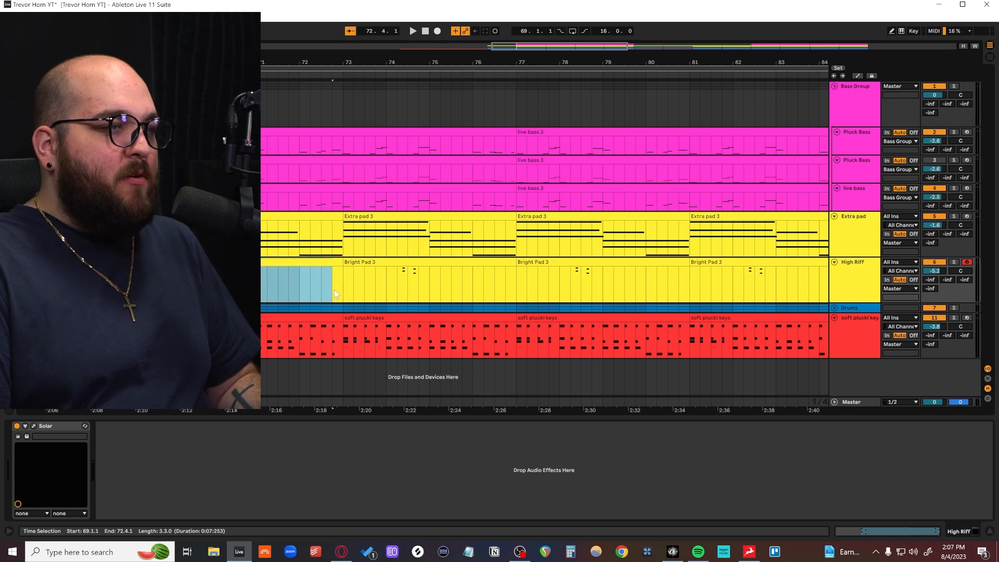
Solo the High Riff track and open its Solar instrument
{"action": "key", "text": "z"}
{"action": "left_click", "coordinate": [955, 161]}
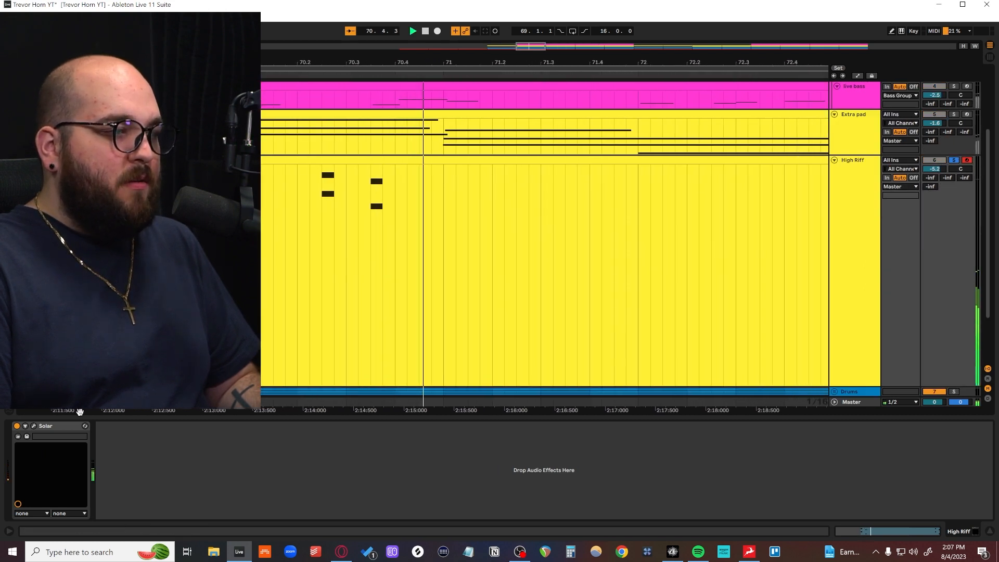
{"action": "left_click", "coordinate": [33, 425]}
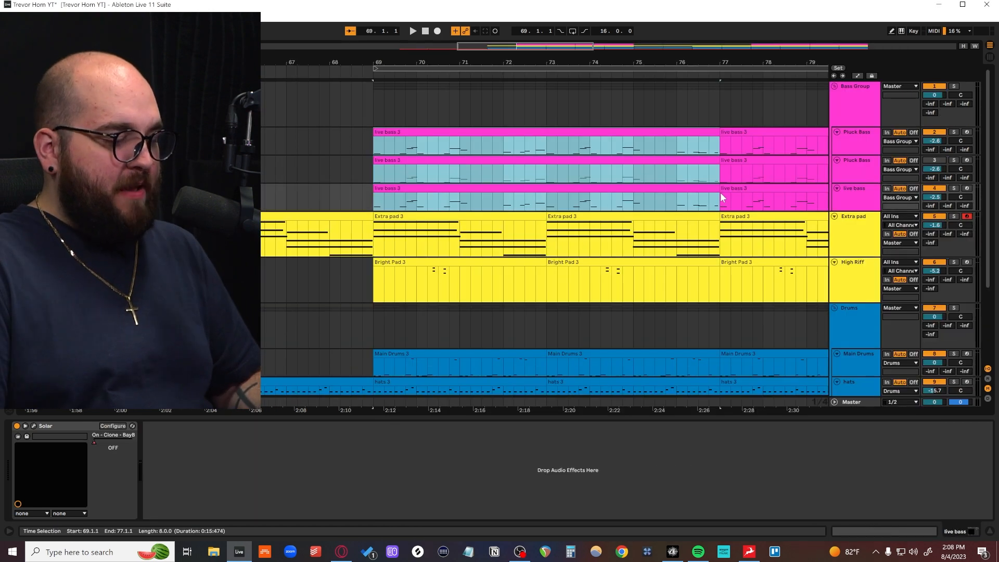
Zoom to the bass clips and play the live bass part with its Solar window in view
{"action": "key", "text": "z"}
{"action": "key", "text": "space"}
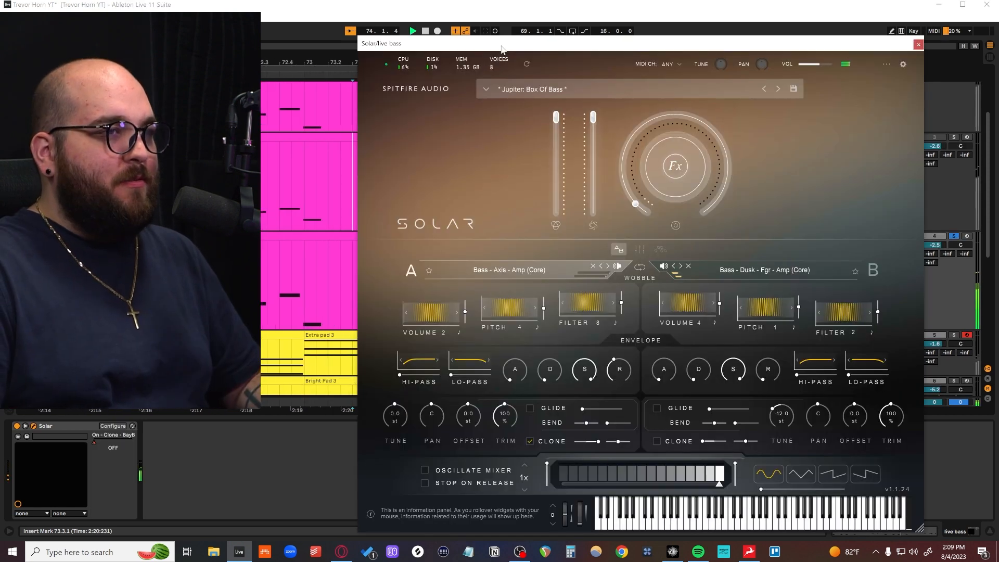
{"action": "left_click_drag", "start_coordinate": [494, 39], "coordinate": [426, 39]}
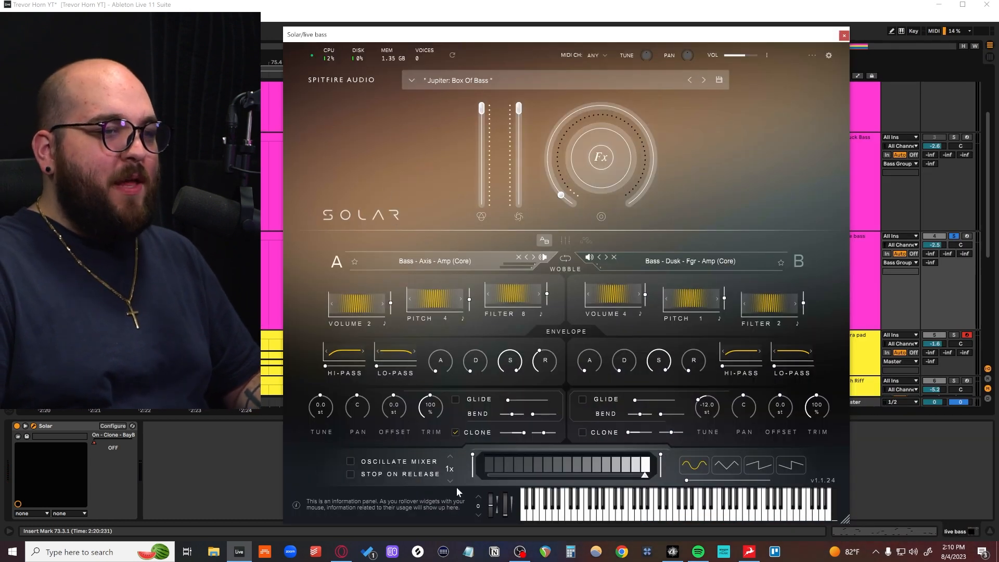
Examine the Bay A FX and Bay B FX chains on the live bass instrument's effects page
{"action": "left_click", "coordinate": [565, 240]}
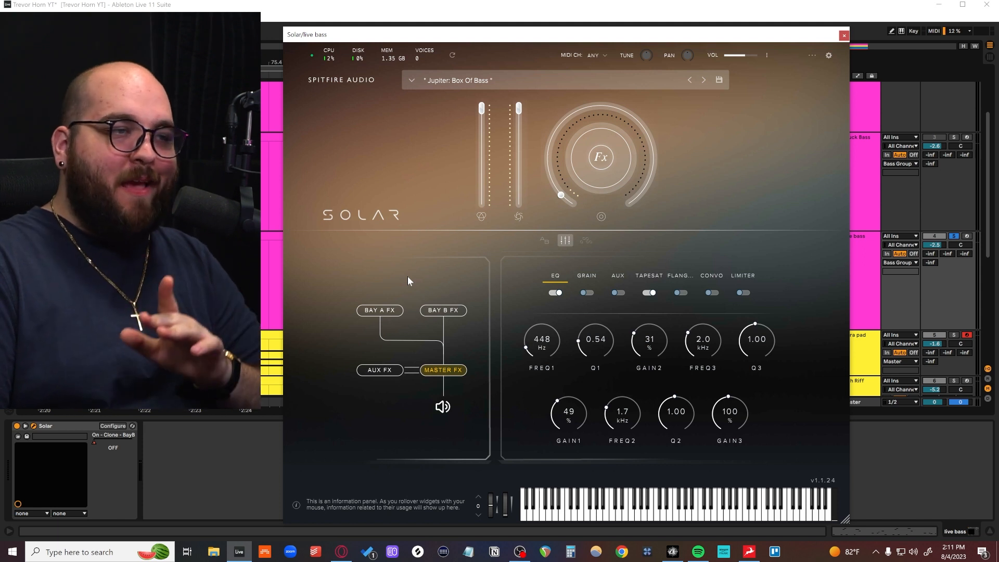
{"action": "left_click", "coordinate": [391, 312]}
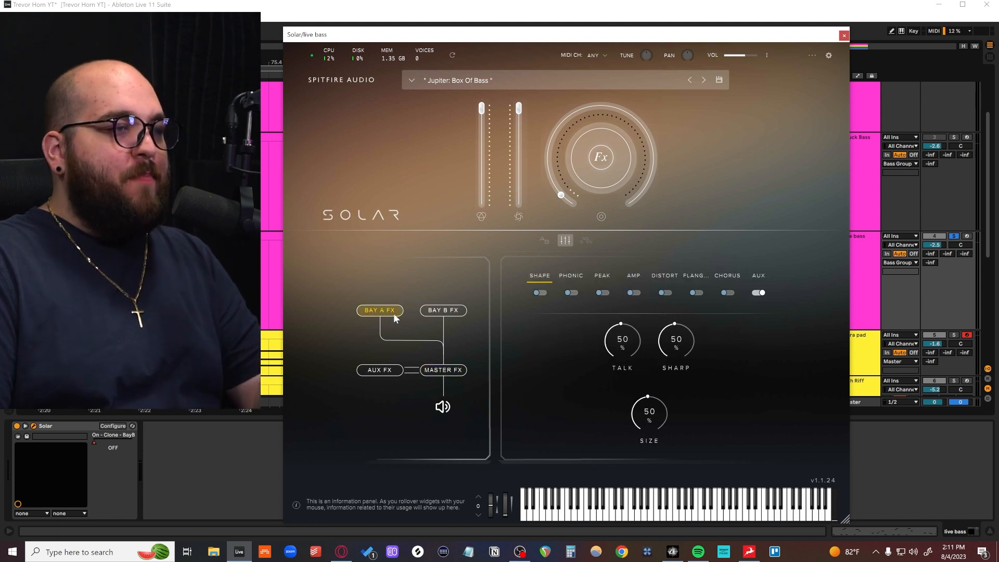
{"action": "left_click", "coordinate": [444, 311]}
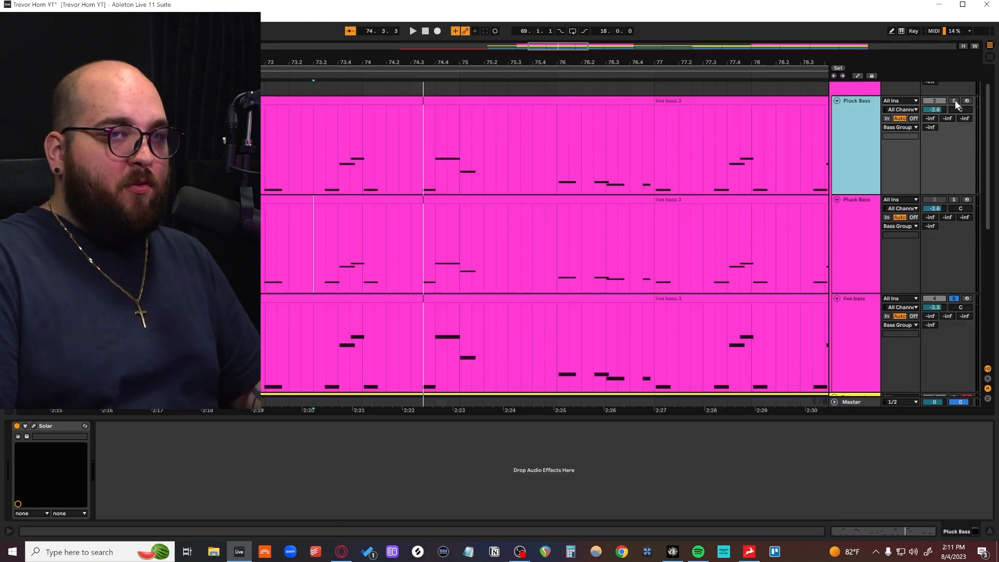
Solo the uppermost Pluck Bass track and open its Solar instrument beside the arrangement
{"action": "left_click", "coordinate": [954, 101]}
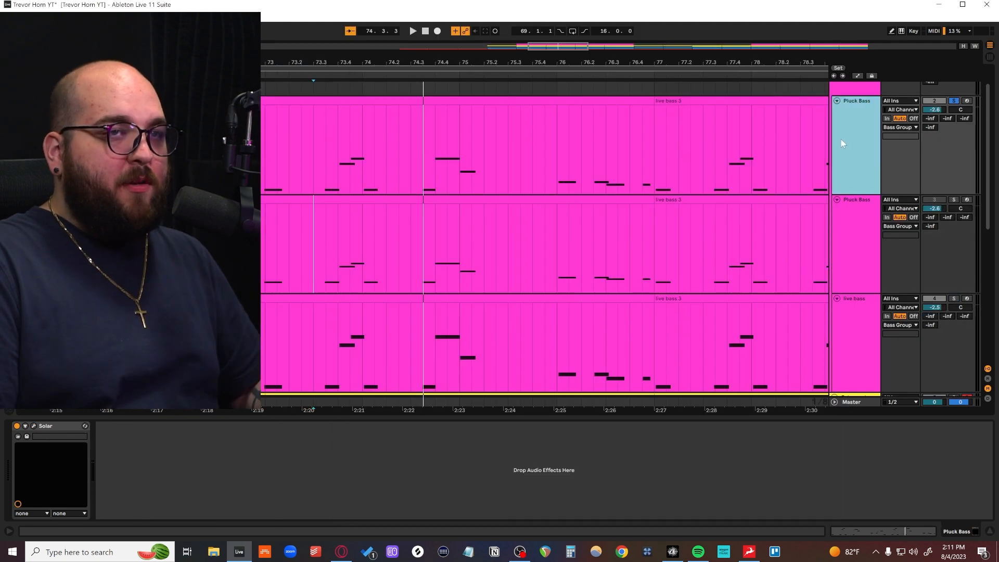
{"action": "left_click", "coordinate": [33, 427]}
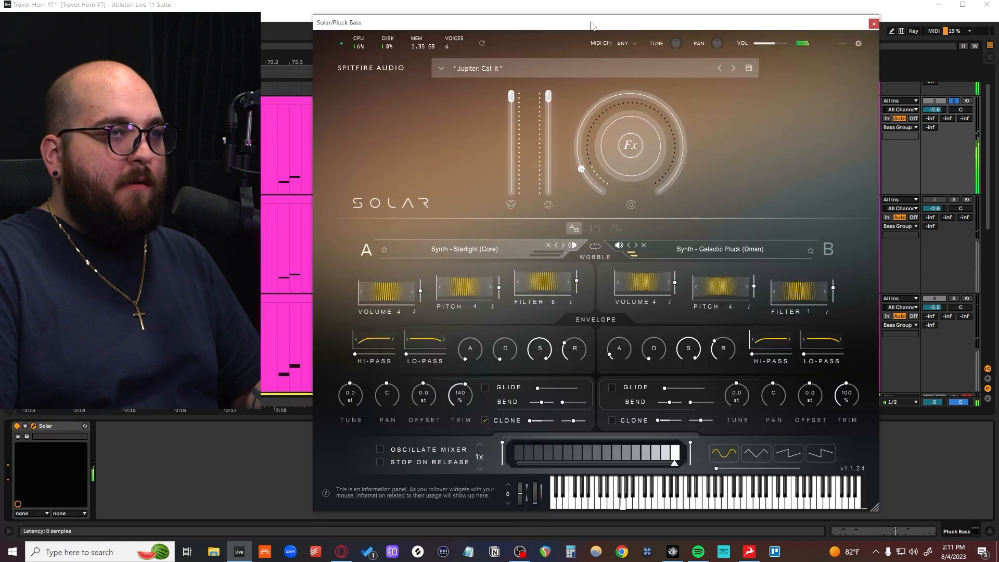
{"action": "left_click_drag", "start_coordinate": [591, 24], "coordinate": [828, 24]}
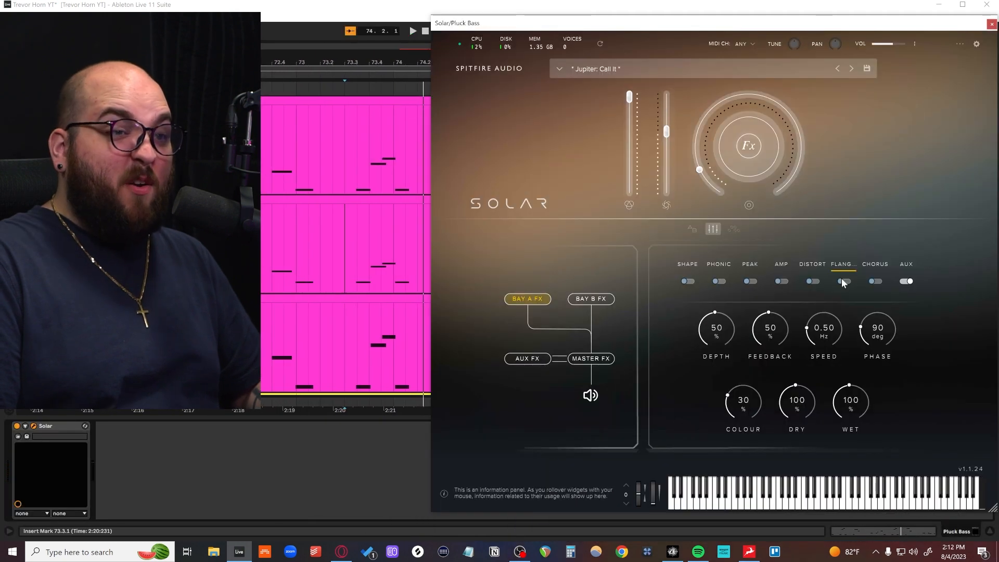
Enable the Bay A flanger at 235% wet on the Pluck Bass, with the A/B mixer fully on layer A
{"action": "left_click", "coordinate": [843, 281]}
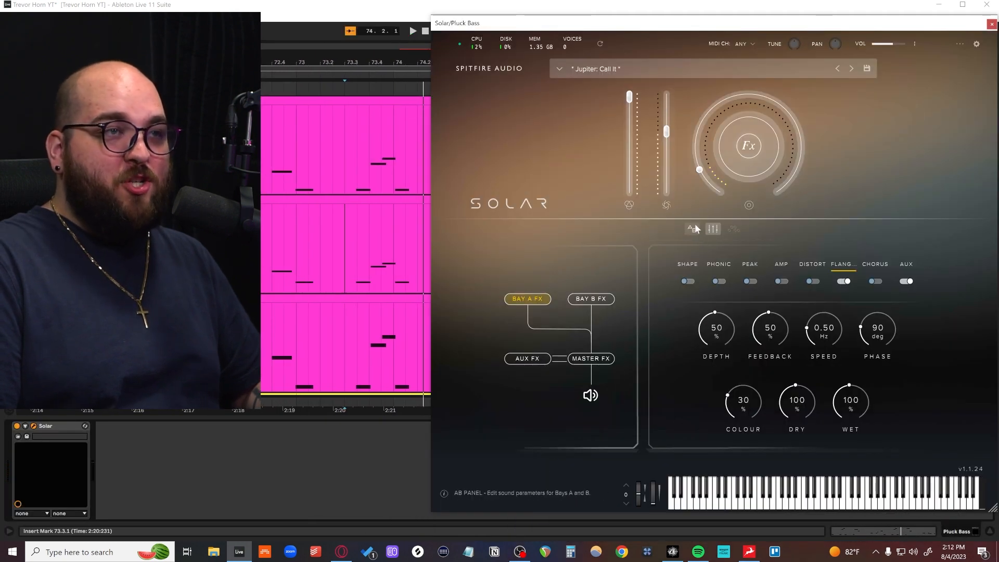
{"action": "left_click", "coordinate": [693, 228]}
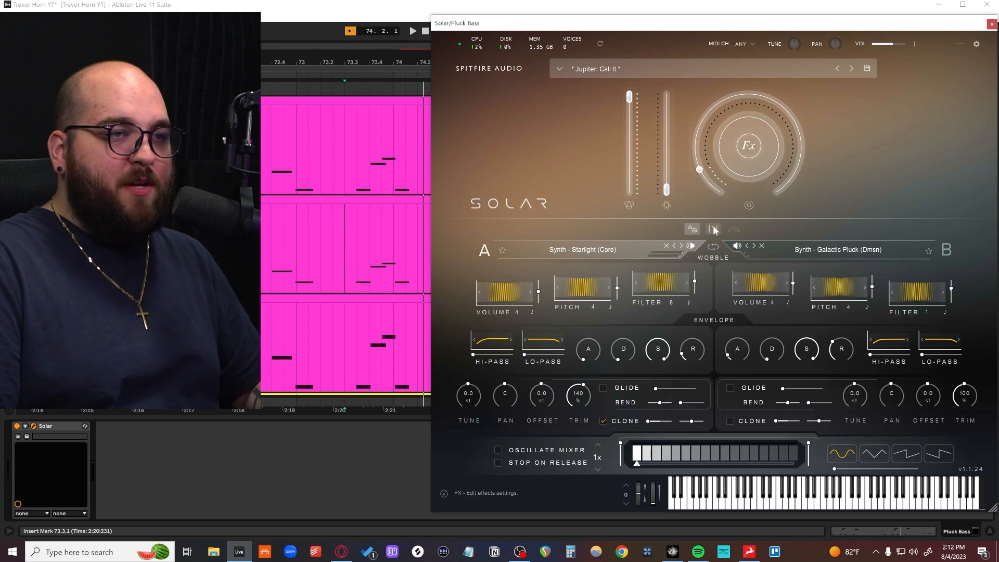
{"action": "left_click", "coordinate": [714, 230]}
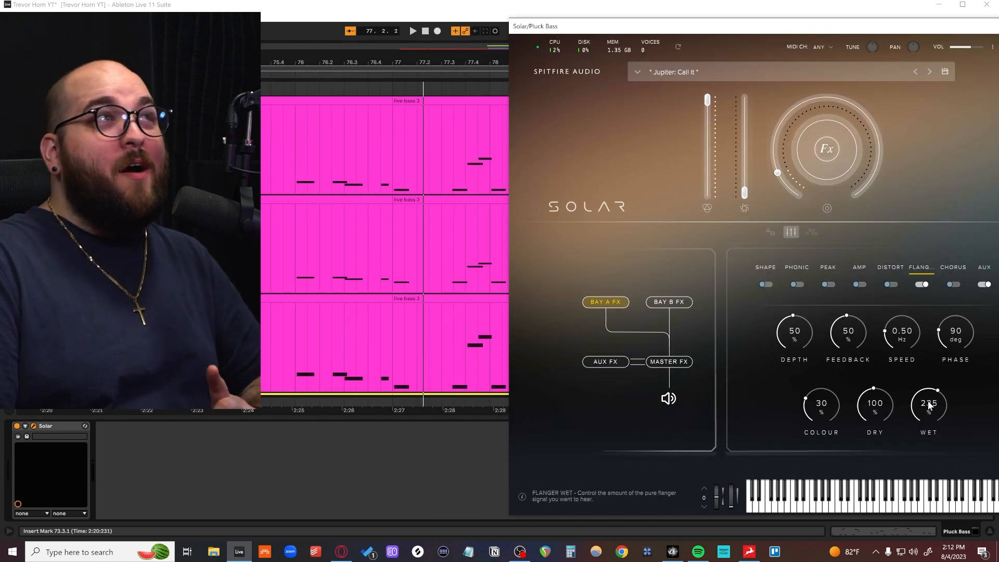
Enable the limiter in the Pluck Bass instrument's Master FX chain
{"action": "left_click", "coordinate": [669, 362]}
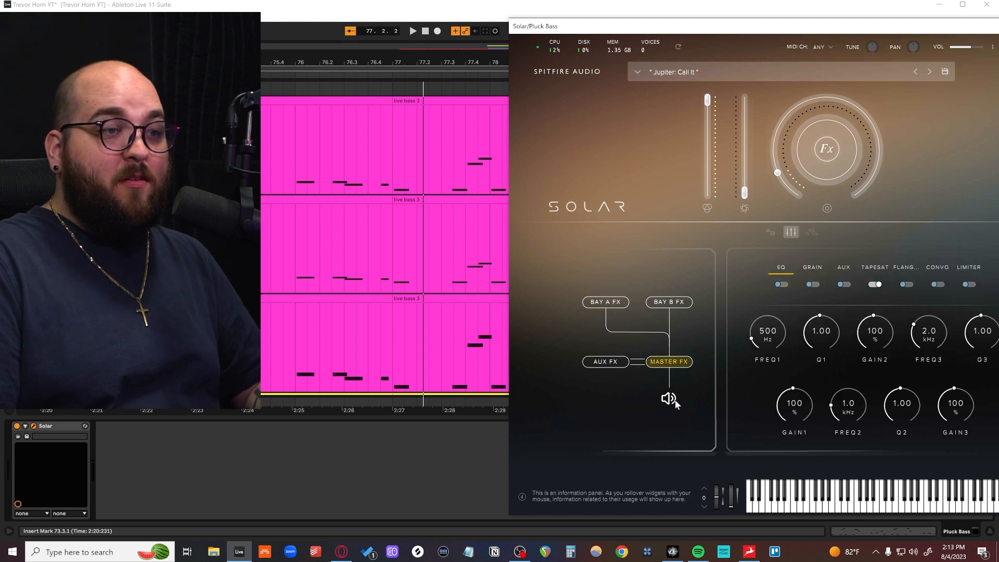
{"action": "left_click", "coordinate": [969, 284]}
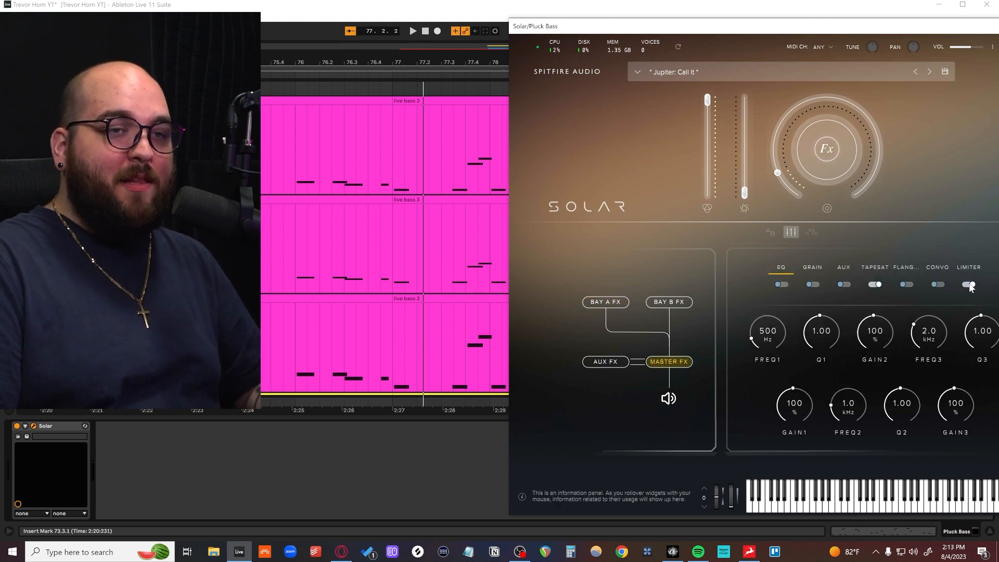
Raise the Bay A flanger's Wet amount to 833% during playback and switch the flanger off
{"action": "left_click", "coordinate": [602, 307]}
{"action": "key", "text": "space"}
{"action": "left_click_drag", "start_coordinate": [928, 389], "coordinate": [922, 344]}
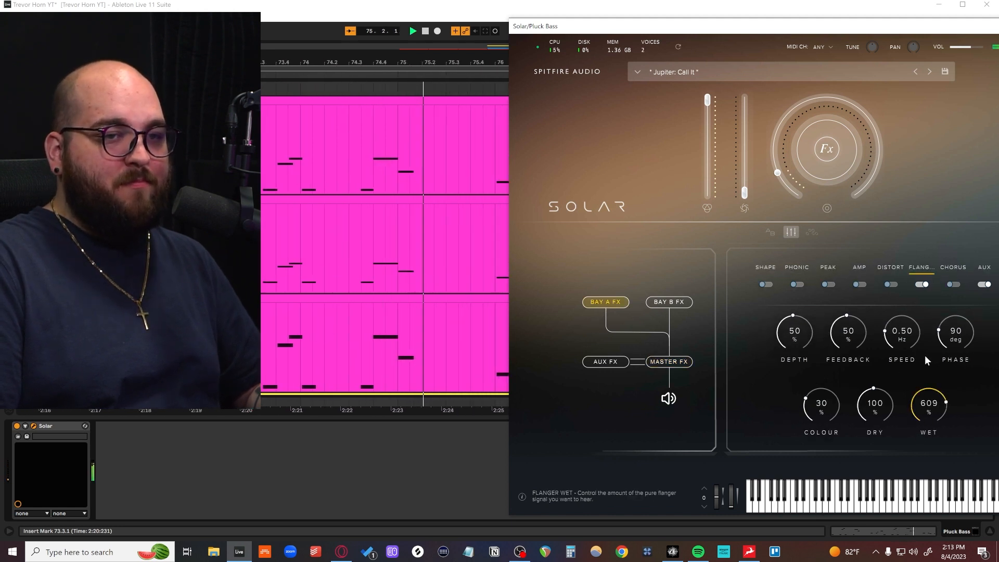
{"action": "left_click", "coordinate": [669, 303]}
{"action": "left_click", "coordinate": [602, 303]}
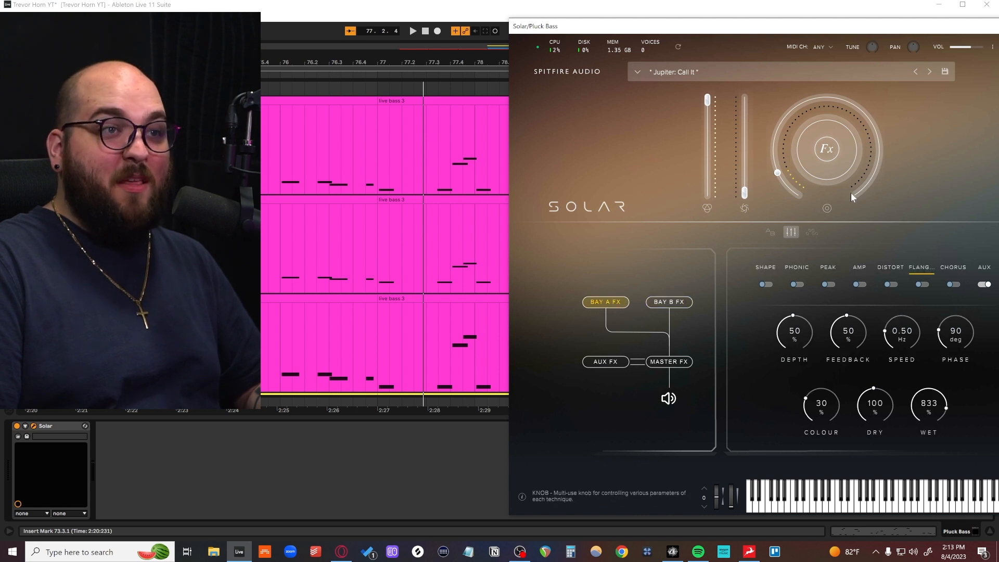
Enable the Chaos 1 convolution in the Pluck Bass's Master FX chain and set its Wet amount to 20%
{"action": "left_click", "coordinate": [670, 361]}
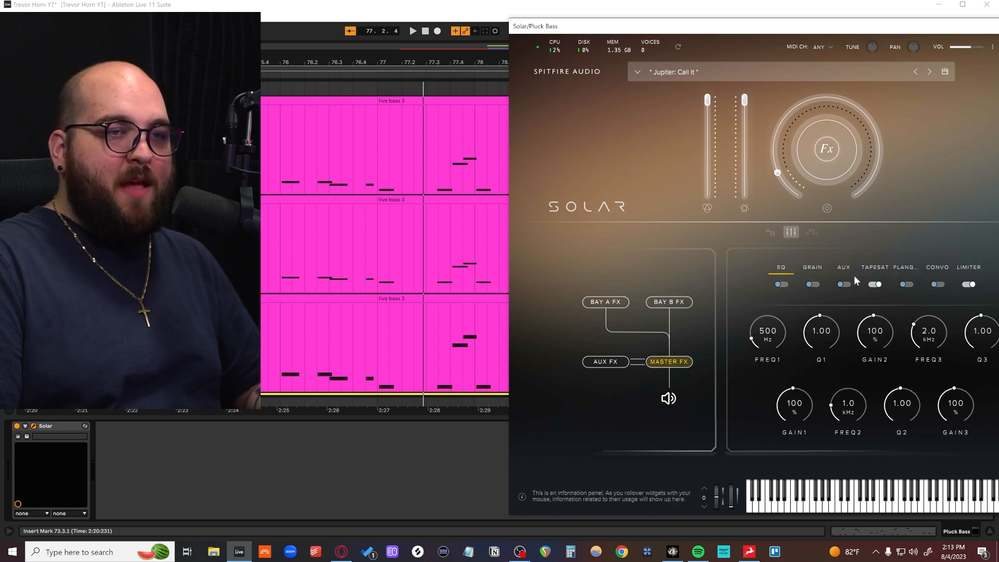
{"action": "left_click", "coordinate": [813, 268]}
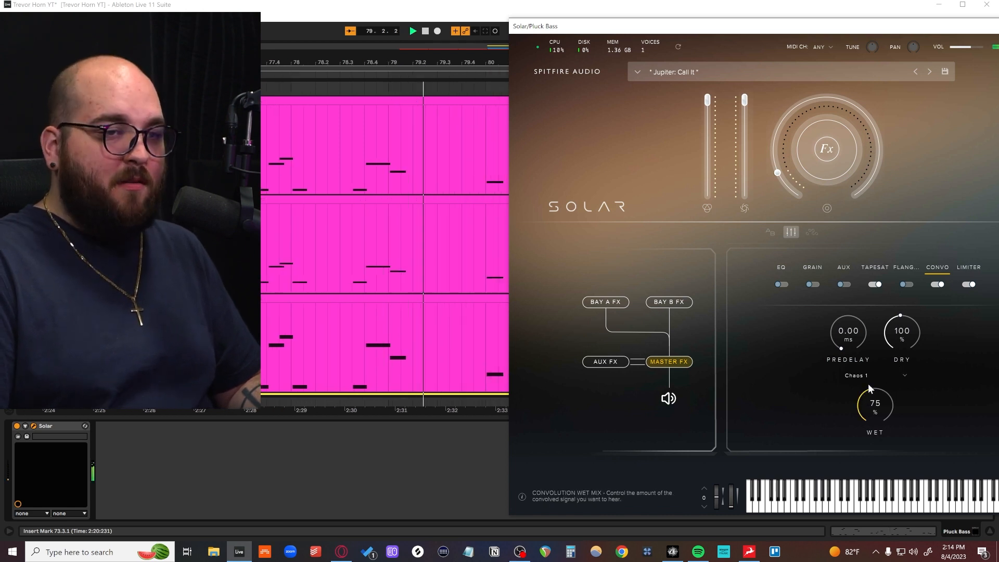
{"action": "key", "text": "space"}
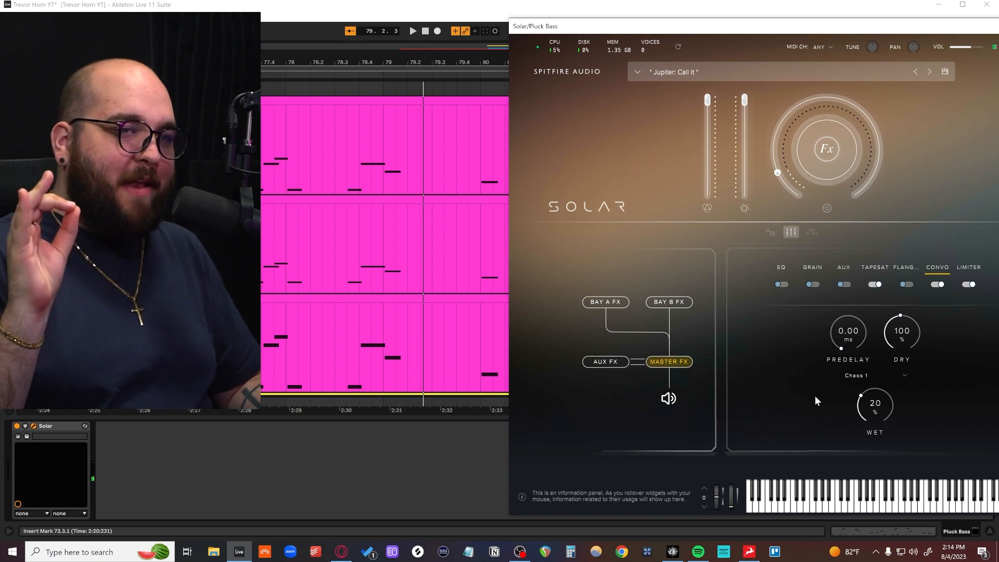
Switch the Master FX convolution to Hall - 20s Decay and audition the bass line
{"action": "left_click", "coordinate": [903, 375]}
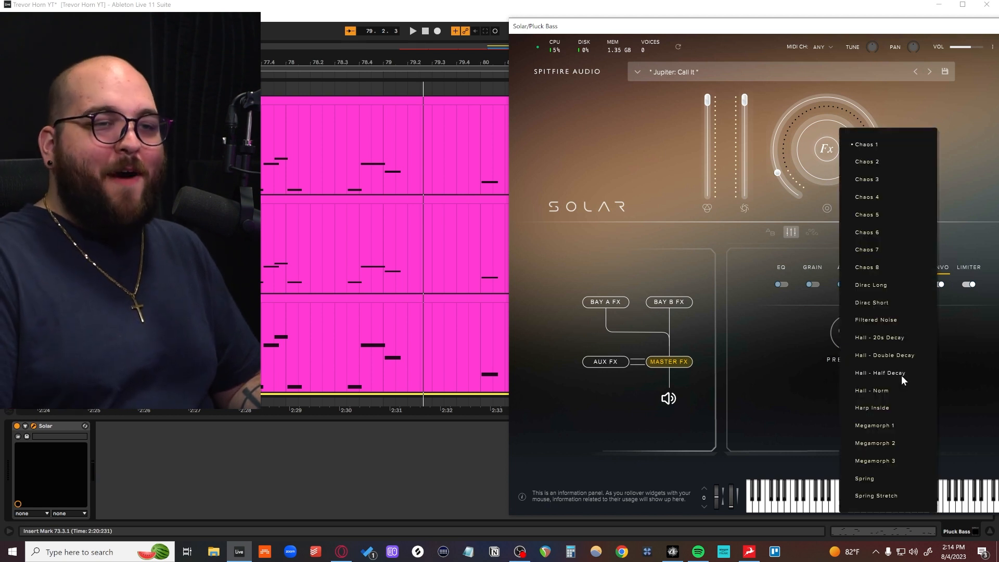
{"action": "left_click", "coordinate": [891, 338]}
{"action": "key", "text": "space"}
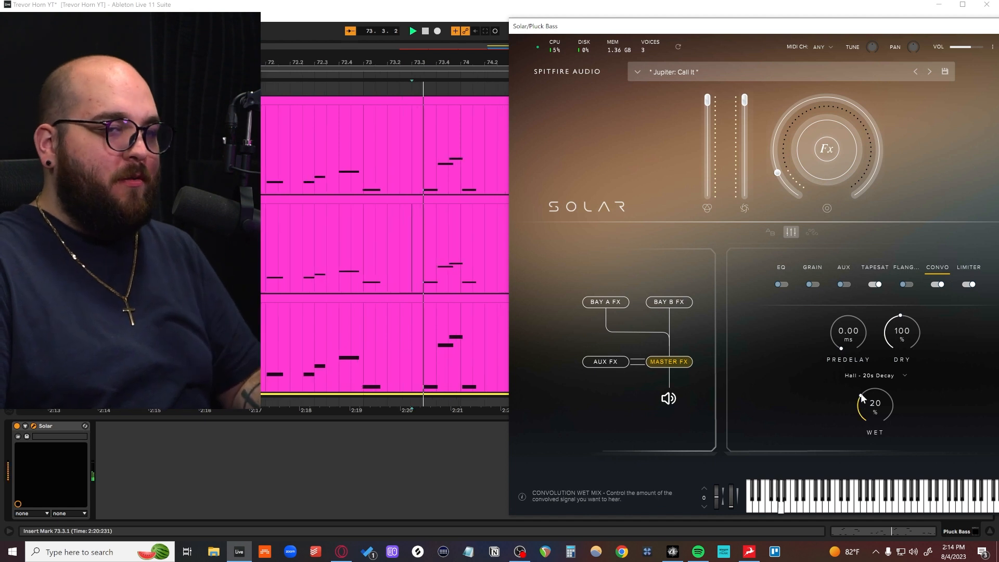
Set the convolution to Harp Inside with Dry at 0% and Wet at 134%, audition it and switch it off
{"action": "mouse_move", "coordinate": [874, 376]}
{"action": "left_mouse_down"}
{"action": "mouse_move", "coordinate": [879, 358]}
{"action": "mouse_move", "coordinate": [878, 369]}
{"action": "left_mouse_up"}
{"action": "left_click_drag", "start_coordinate": [898, 319], "coordinate": [897, 359]}
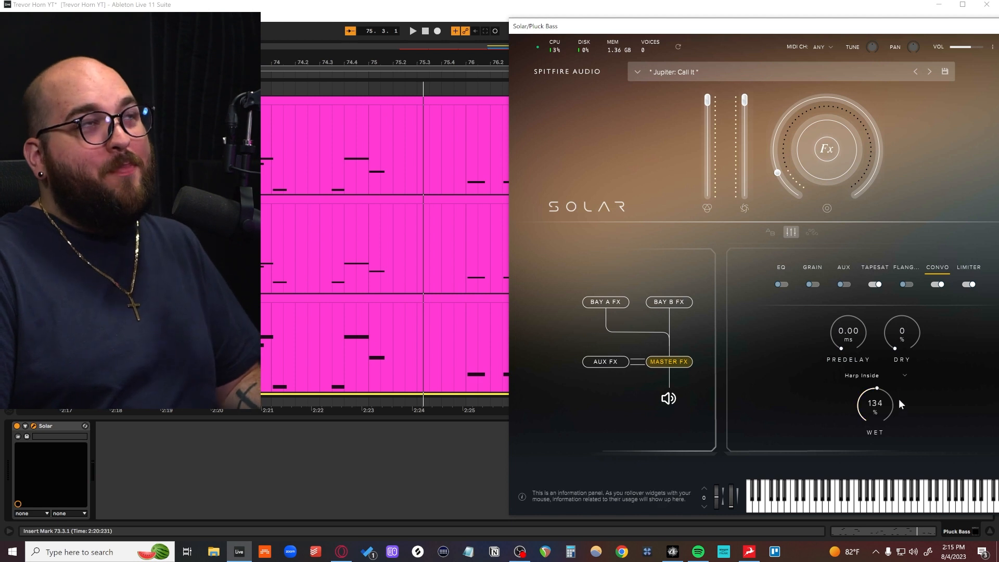
{"action": "key", "text": "space"}
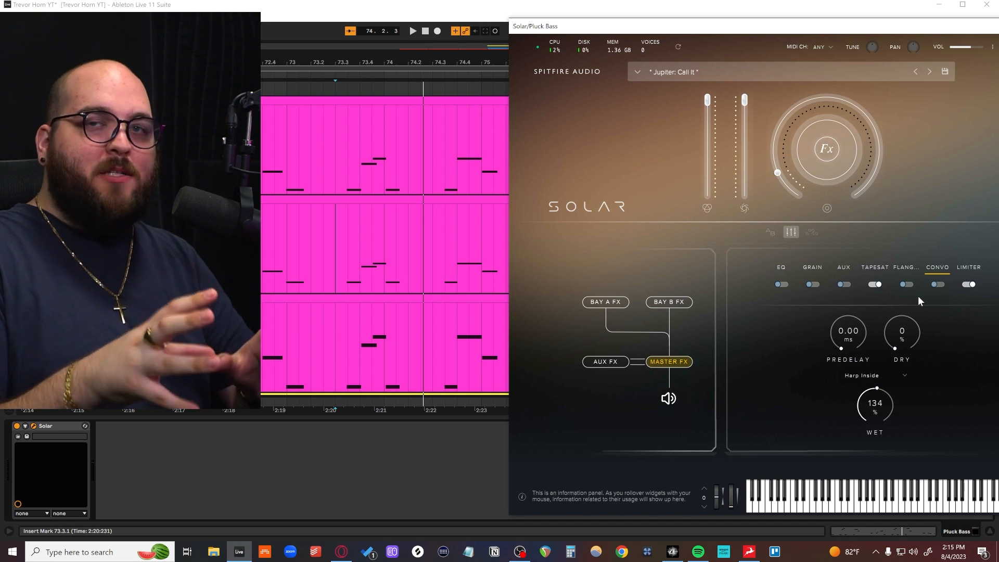
Compare the effects available in the Bay A, Bay B and Master FX chains
{"action": "left_click", "coordinate": [606, 302]}
{"action": "left_click", "coordinate": [669, 302]}
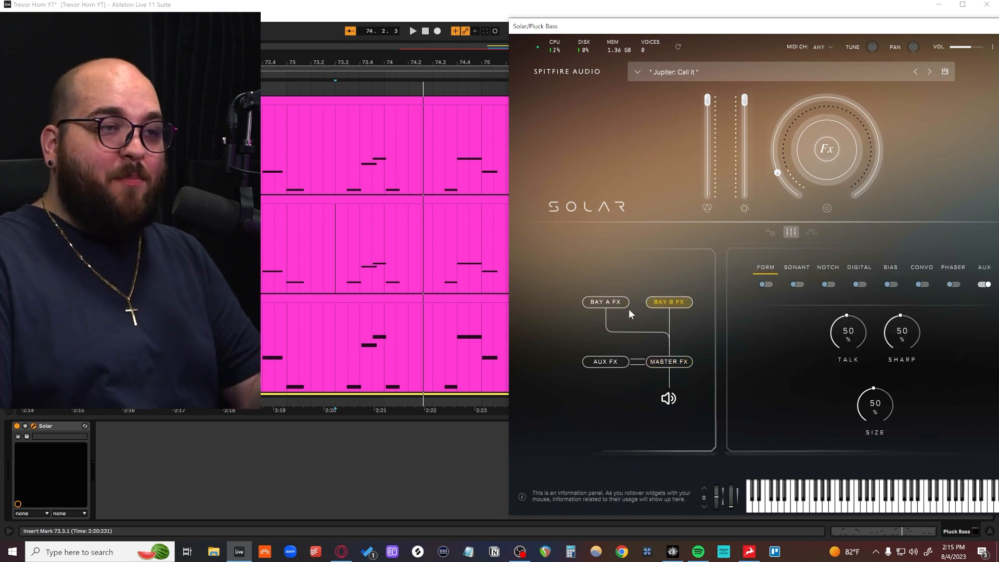
{"action": "left_click", "coordinate": [600, 305]}
{"action": "left_click", "coordinate": [678, 303]}
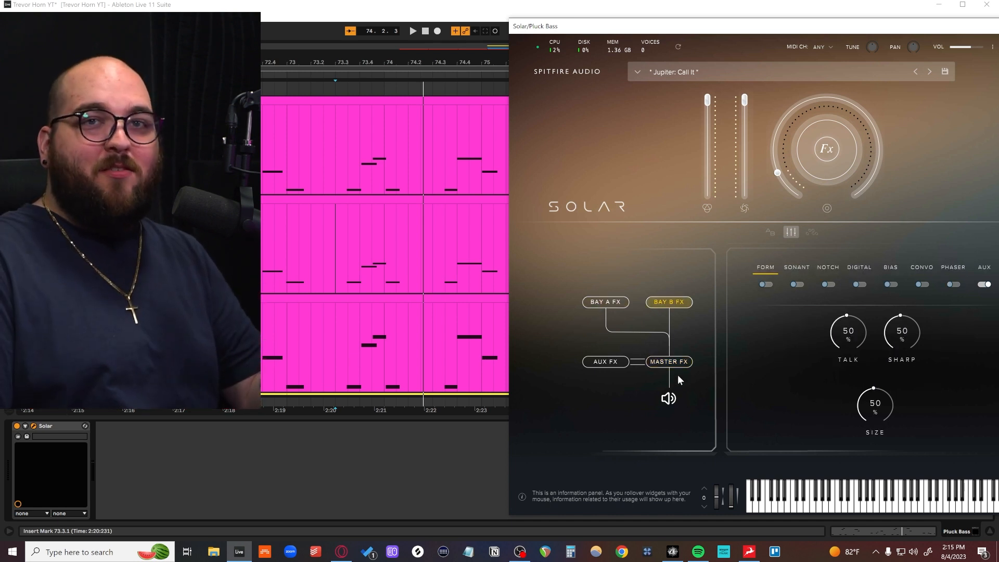
{"action": "left_click", "coordinate": [654, 360]}
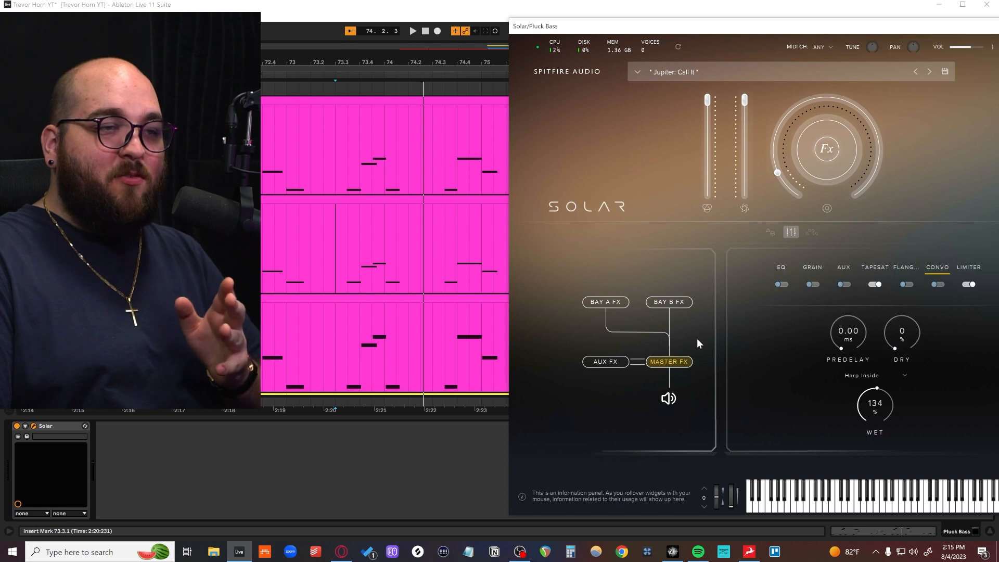
Enable the aux send in the Master FX chain and show the Reverb1 settings of the Aux FX chain
{"action": "left_click", "coordinate": [844, 285]}
{"action": "left_click", "coordinate": [843, 268]}
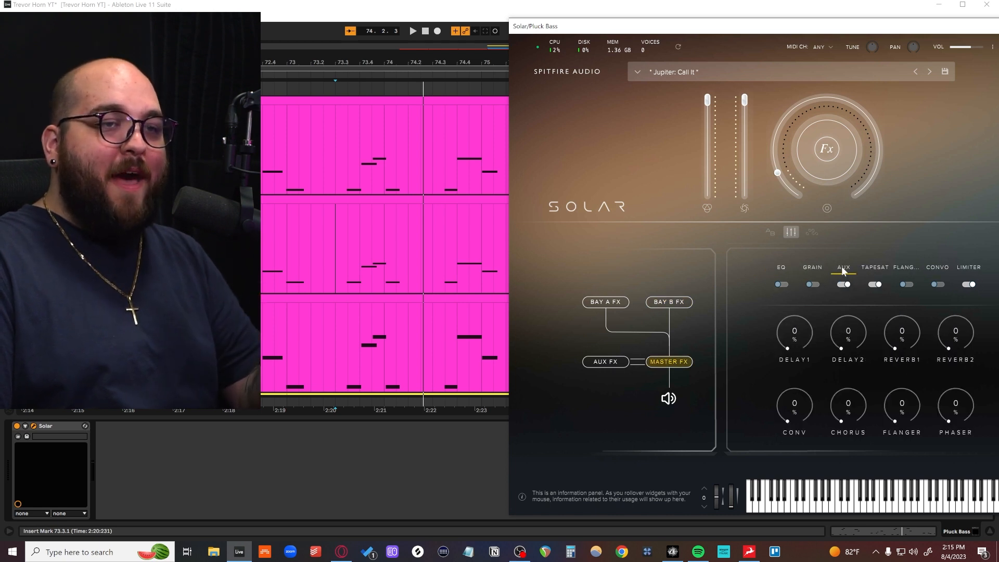
{"action": "left_click", "coordinate": [605, 362]}
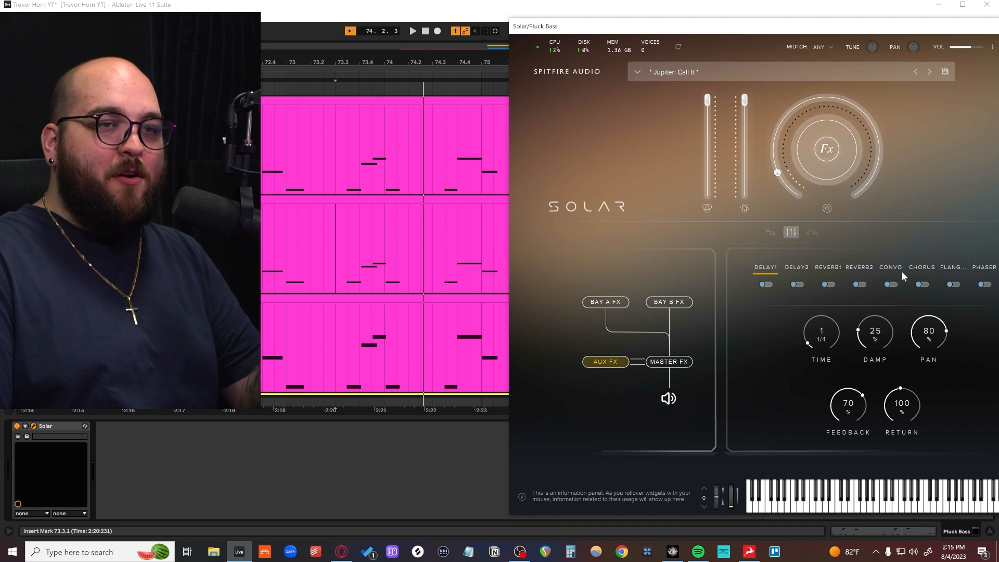
{"action": "left_click", "coordinate": [826, 266]}
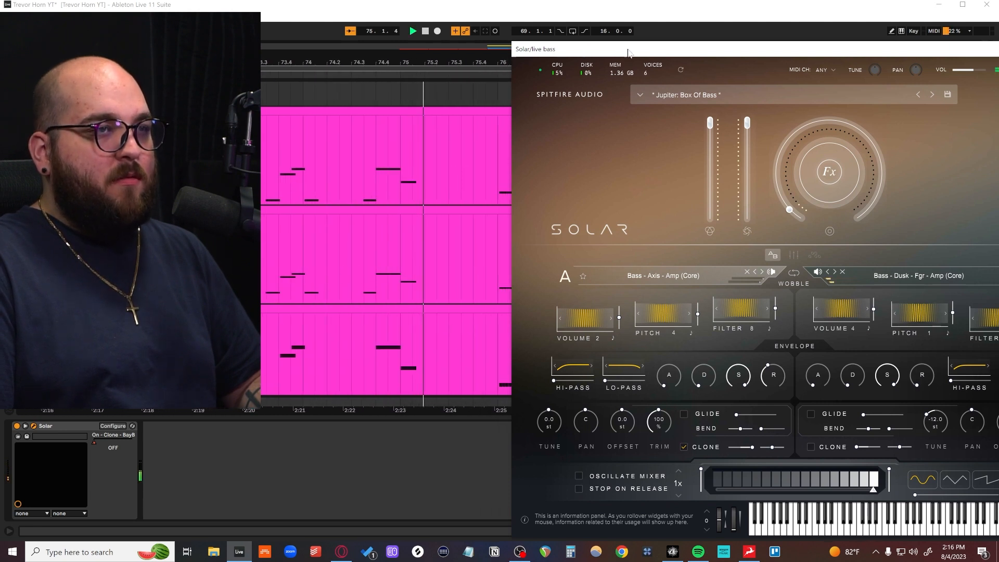
Unsolo the upper Pluck Bass track and bring up the C4 multiband processor on the Bass Group
{"action": "key", "text": "space"}
{"action": "left_click", "coordinate": [954, 111]}
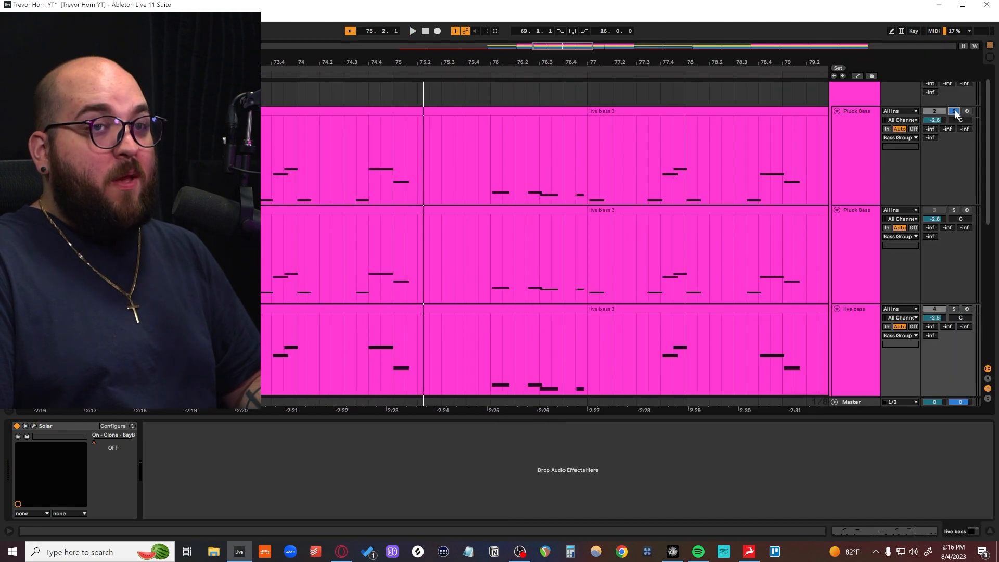
{"action": "left_click", "coordinate": [868, 146]}
{"action": "left_click", "coordinate": [33, 425]}
{"action": "left_click_drag", "start_coordinate": [553, 33], "coordinate": [595, 39]}
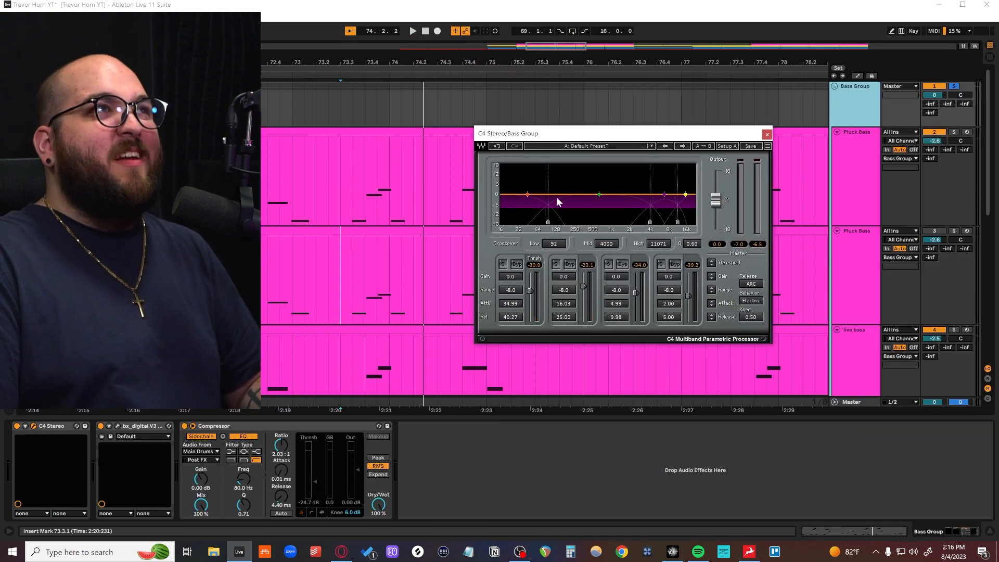
{"action": "key", "text": "space"}
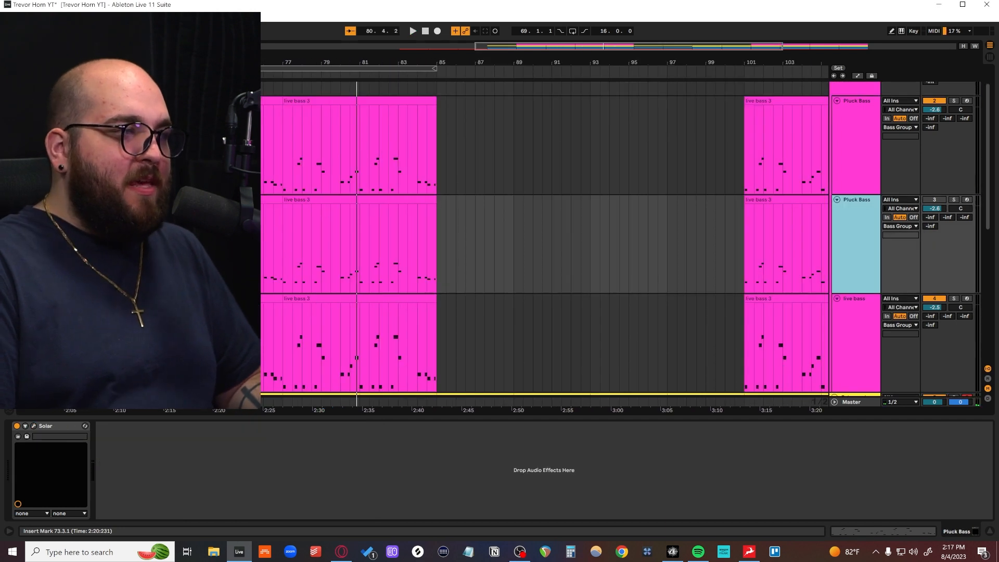
Place the playback start at bar 74, solo the upper Pluck Bass track and open its Solar instrument
{"action": "left_click_drag", "start_coordinate": [111, 250], "coordinate": [628, 244]}
{"action": "scroll", "coordinate": [579, 255], "scroll_direction": "left", "scroll_amount": 1}
{"action": "scroll", "coordinate": [396, 257], "scroll_direction": "up", "scroll_amount": 3}
{"action": "scroll", "coordinate": [389, 257], "scroll_direction": "left", "scroll_amount": 5}
{"action": "left_click", "coordinate": [335, 264]}
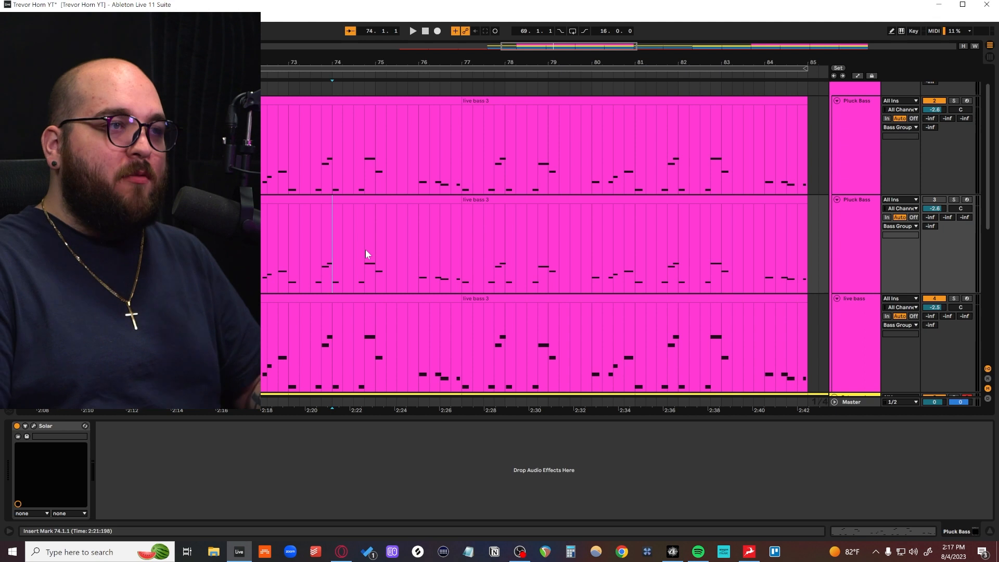
{"action": "left_click", "coordinate": [842, 182]}
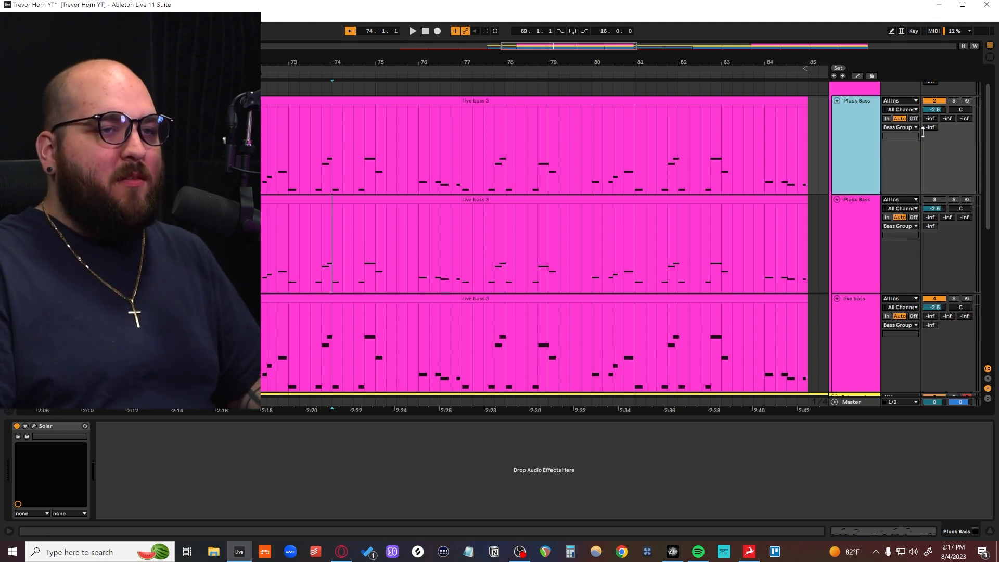
{"action": "left_click", "coordinate": [955, 101]}
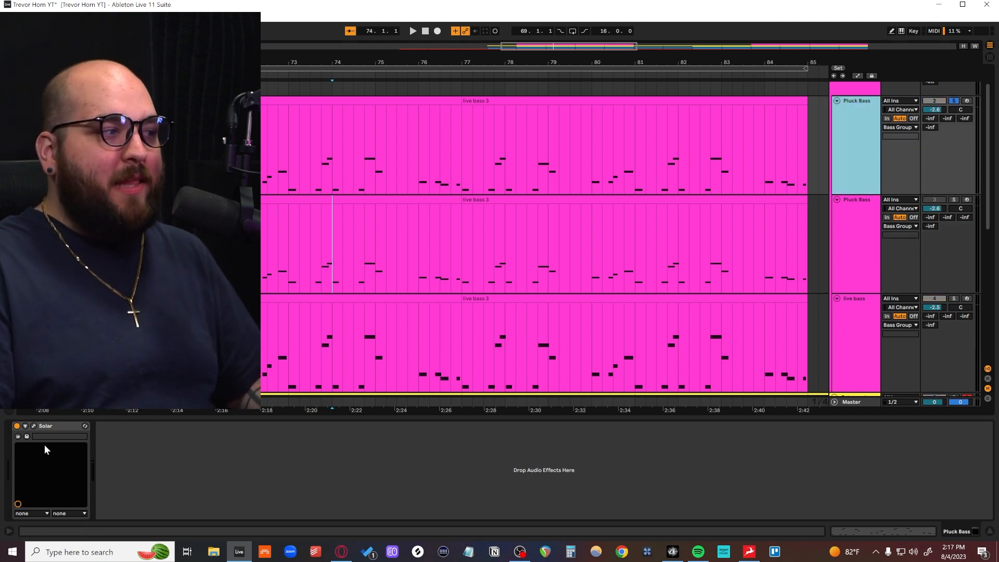
{"action": "left_click", "coordinate": [34, 426]}
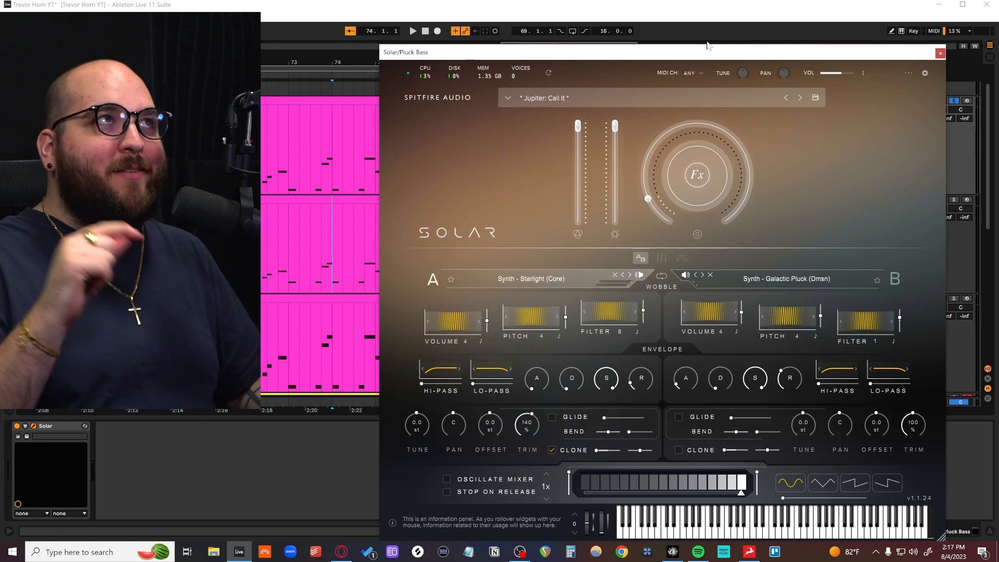
Enable layer B's Clone at -12 st, comparing the bass line with the clone off and on
{"action": "left_click", "coordinate": [678, 450]}
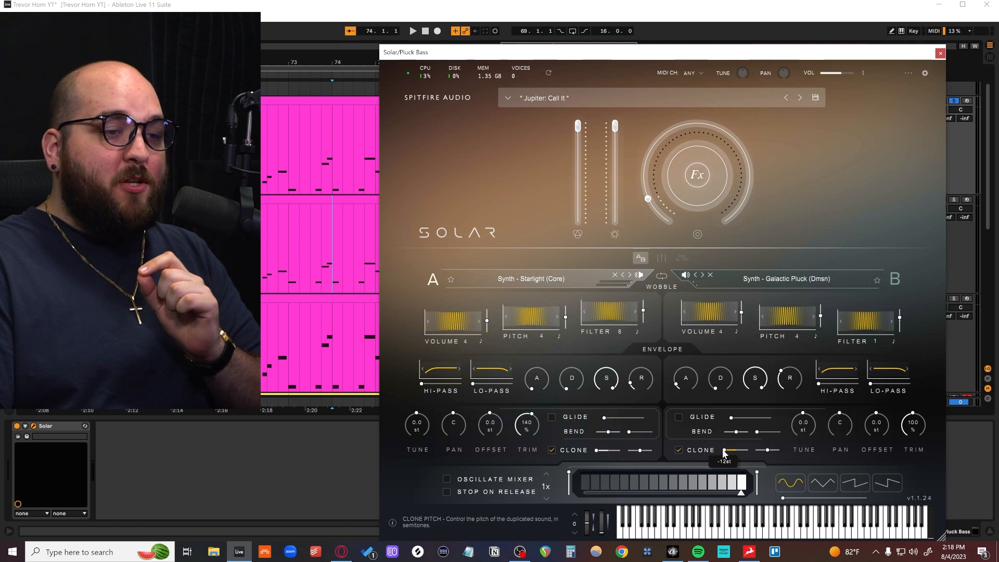
{"action": "left_click", "coordinate": [679, 450]}
{"action": "key", "text": "space"}
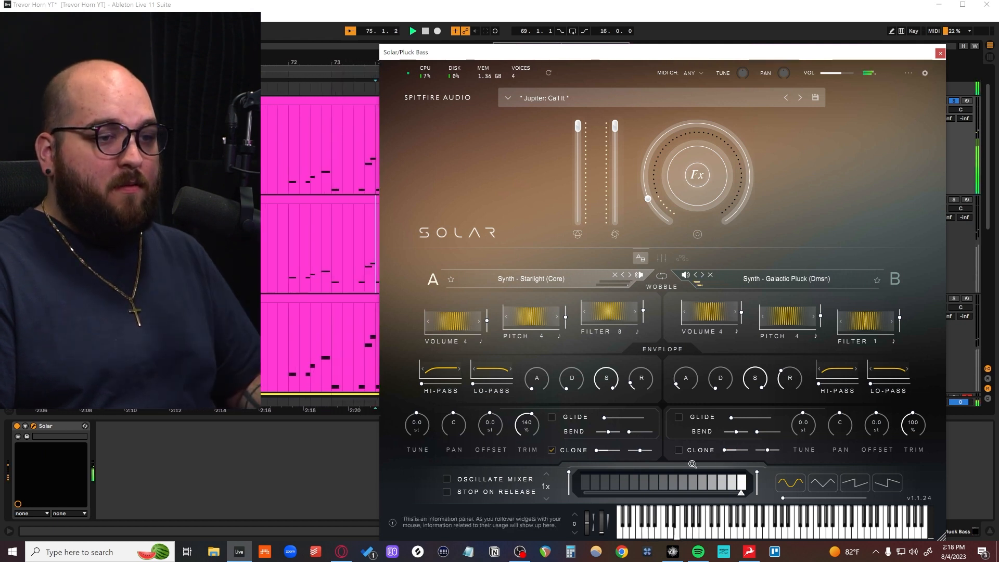
{"action": "key", "text": "space"}
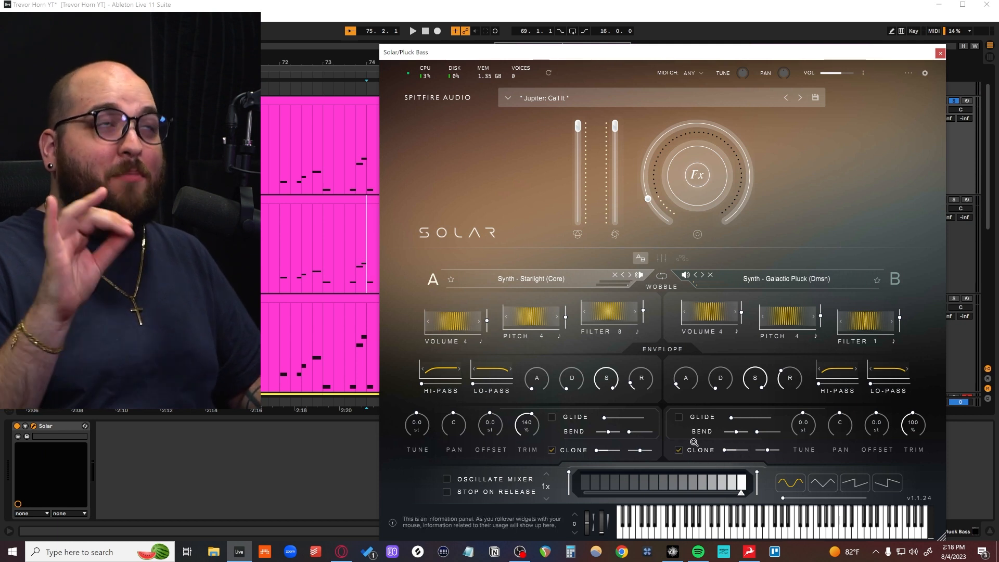
{"action": "key", "text": "space"}
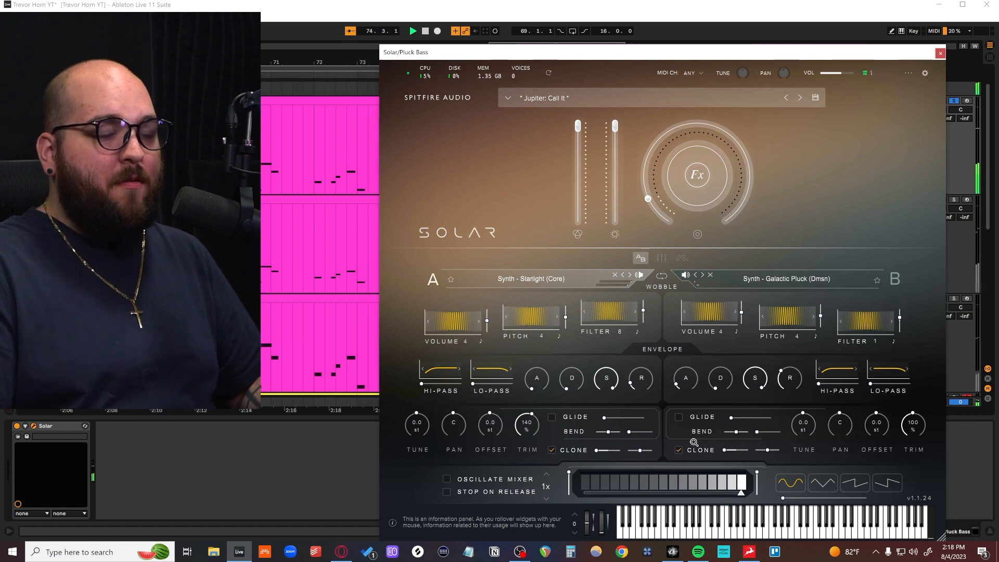
{"action": "key", "text": "space"}
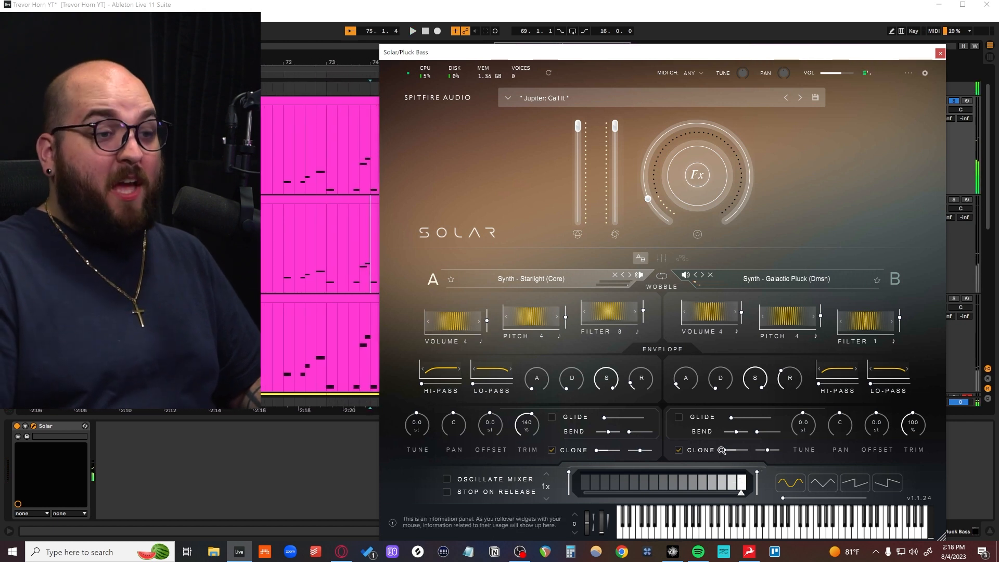
{"action": "key", "text": "space"}
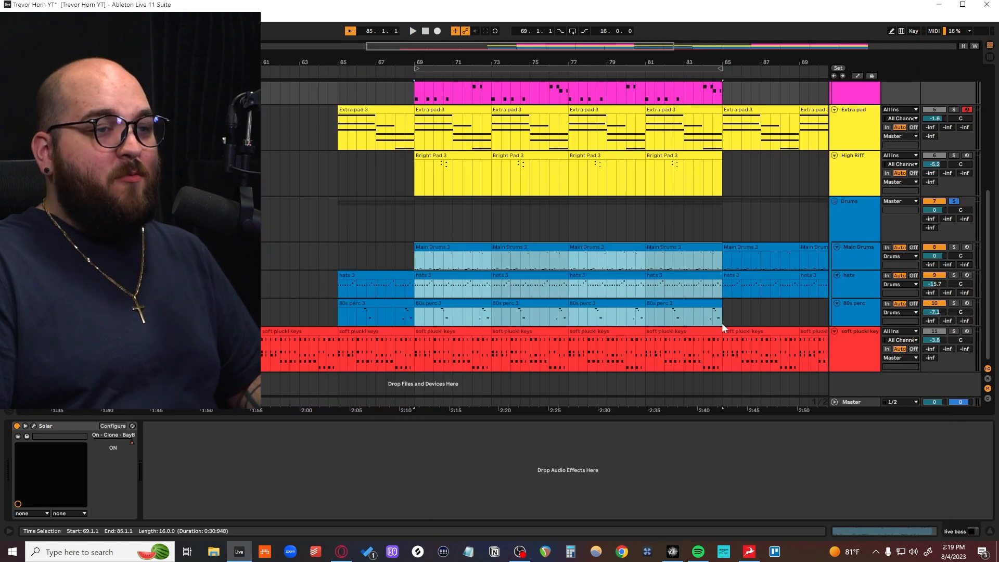
Zoom in on the Main Drums, hats and 80s perc clips spanning bars 69 to 85
{"action": "left_click", "coordinate": [722, 322]}
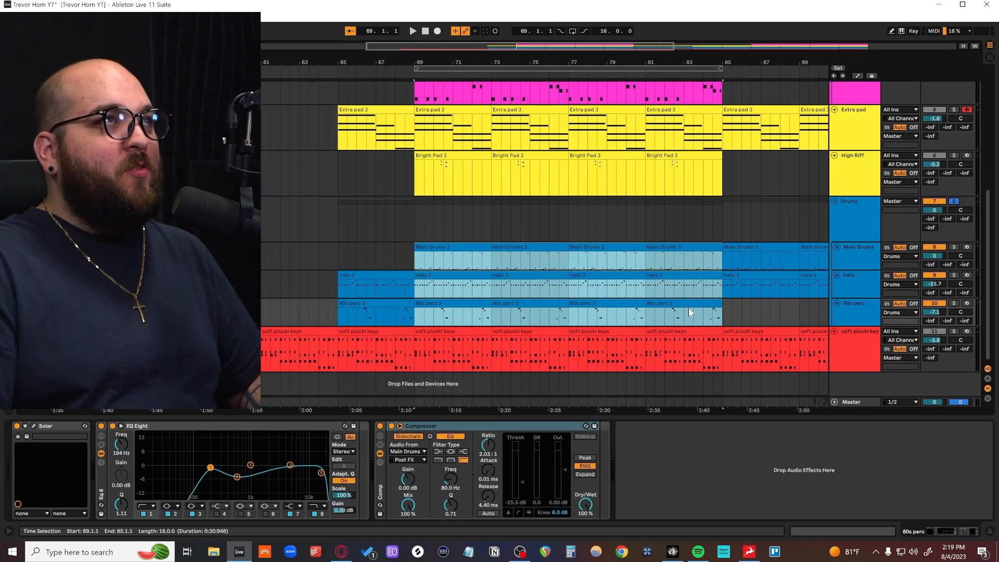
{"action": "key", "text": "z"}
{"action": "left_click", "coordinate": [352, 323]}
{"action": "scroll", "coordinate": [339, 322], "scroll_direction": "left", "scroll_amount": 4}
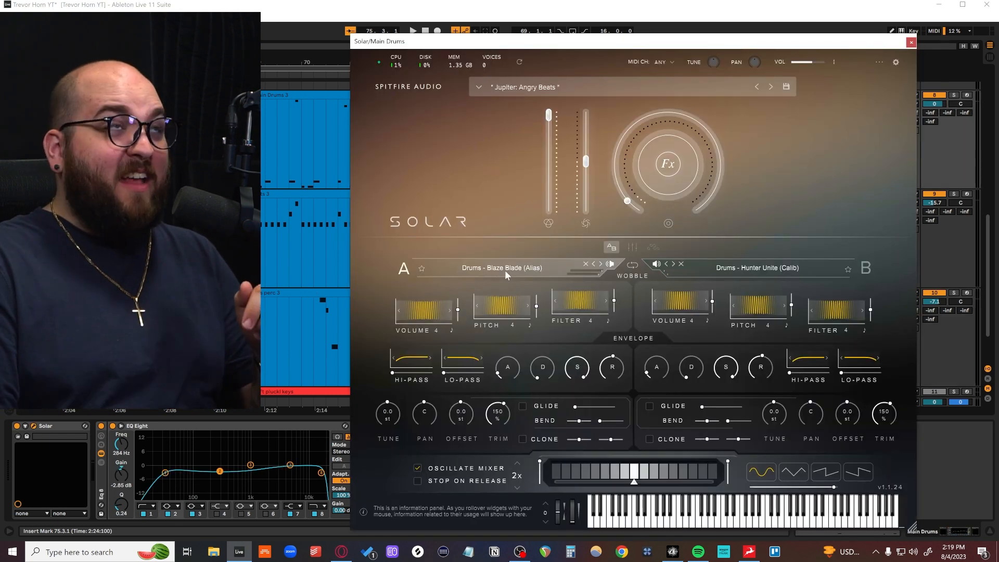
Browse the layer A sounds in the Main Drums' Solar instrument and audition the soloed Main Drums track from bar 69
{"action": "left_click", "coordinate": [506, 272]}
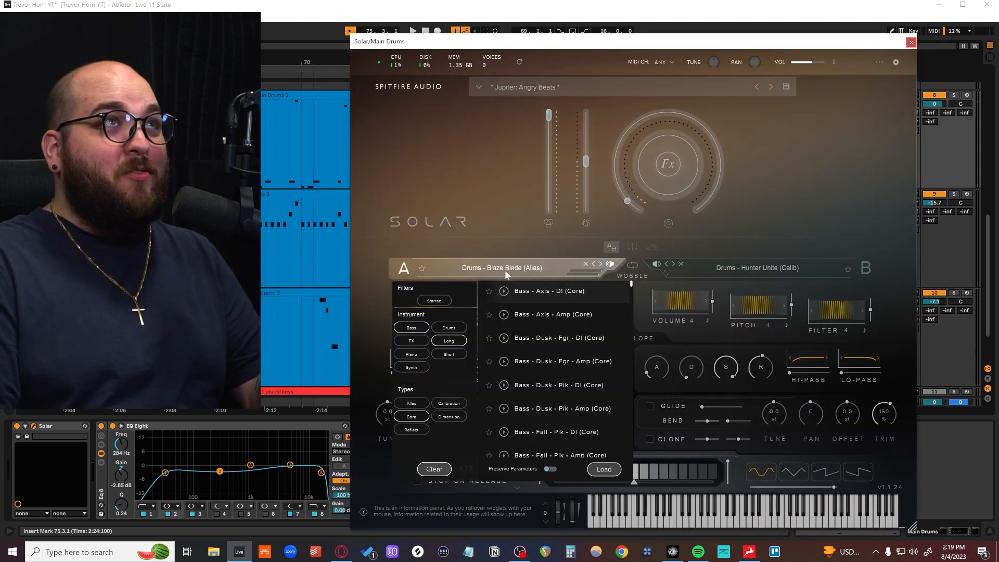
{"action": "left_click", "coordinate": [447, 339]}
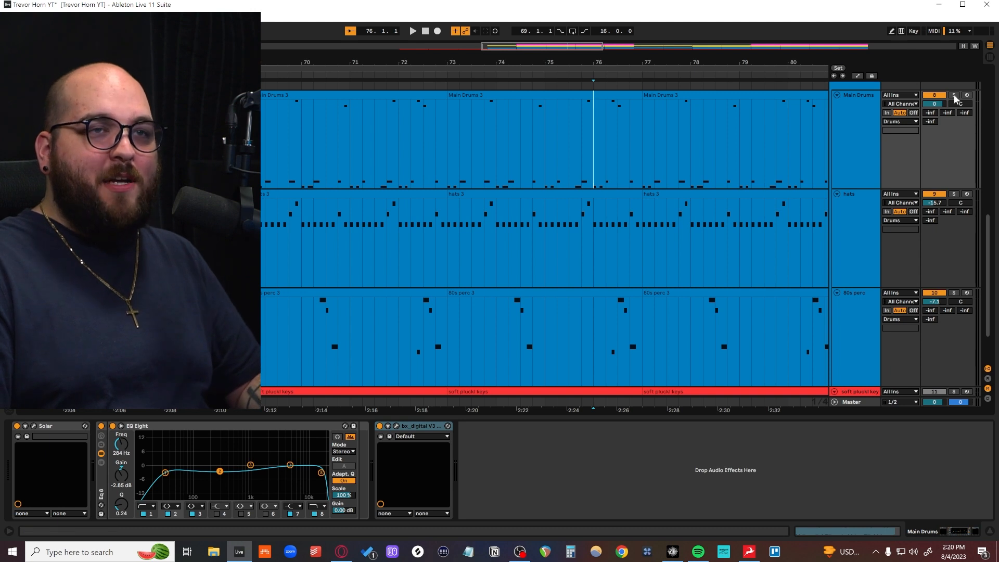
{"action": "key", "text": "space"}
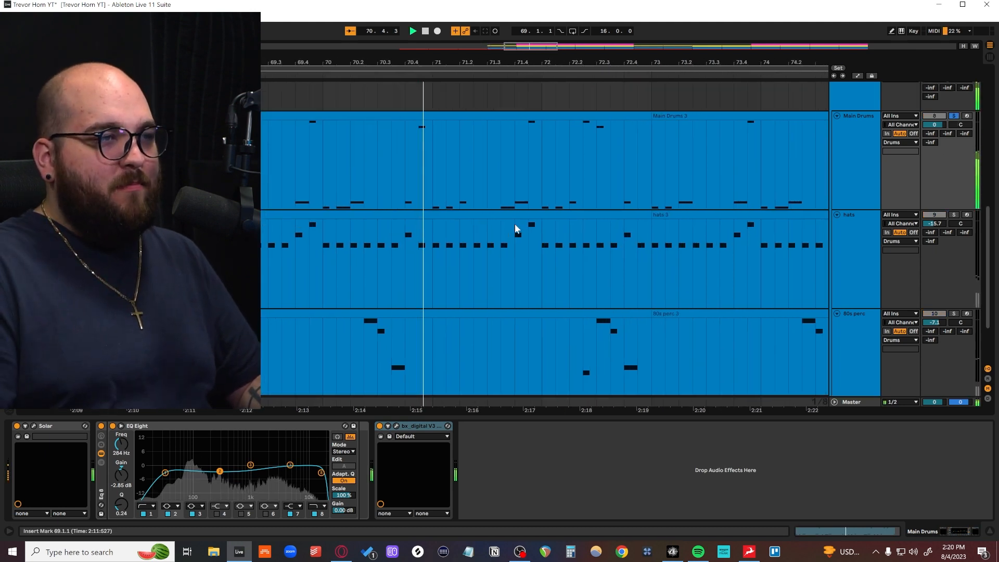
{"action": "key", "text": "space"}
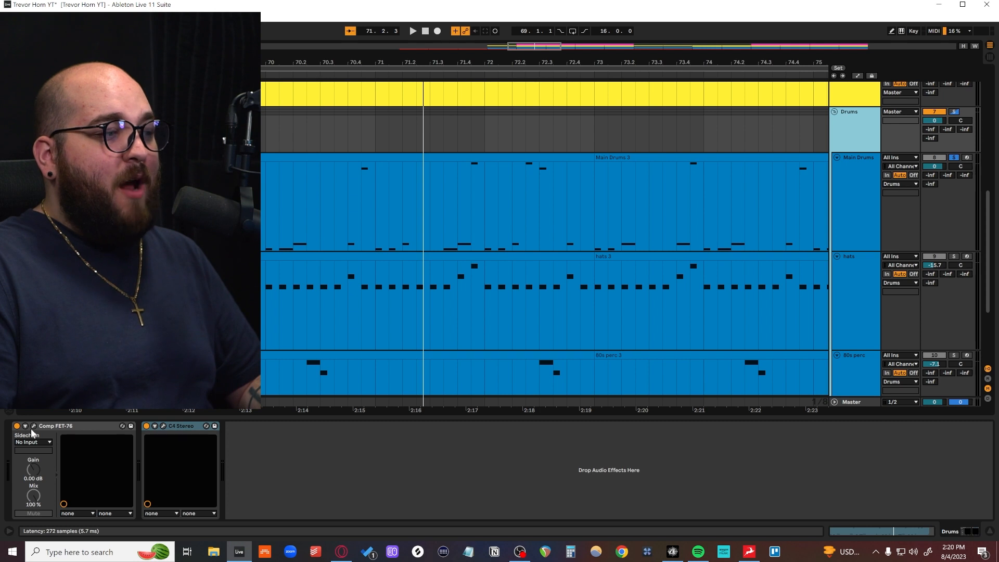
Inspect the Comp FET-76 and C4 multiband processor on the Drums group, closing each plug-in window
{"action": "left_click", "coordinate": [34, 427]}
{"action": "left_click_drag", "start_coordinate": [281, 62], "coordinate": [510, 154]}
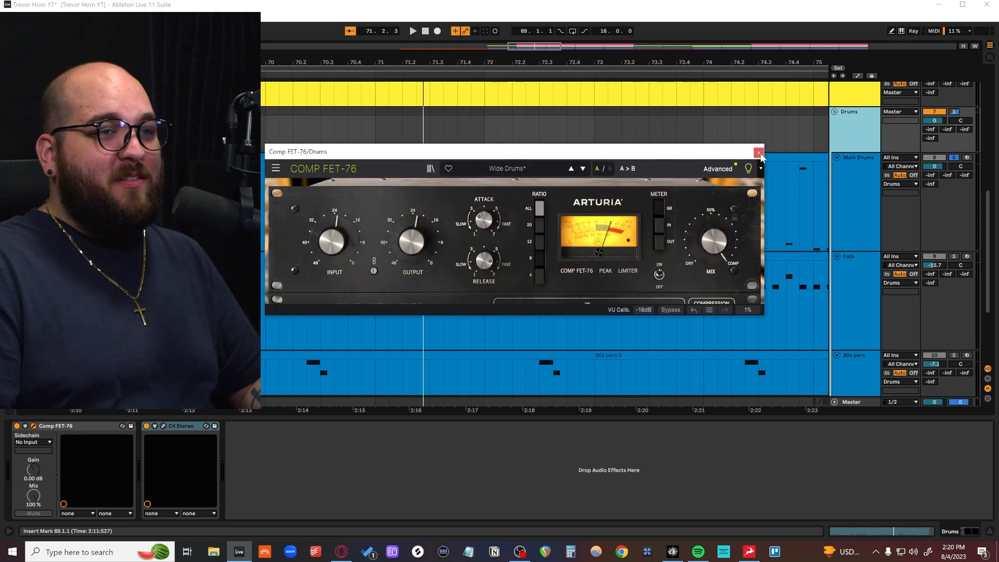
{"action": "left_click", "coordinate": [759, 153]}
{"action": "left_click", "coordinate": [163, 427]}
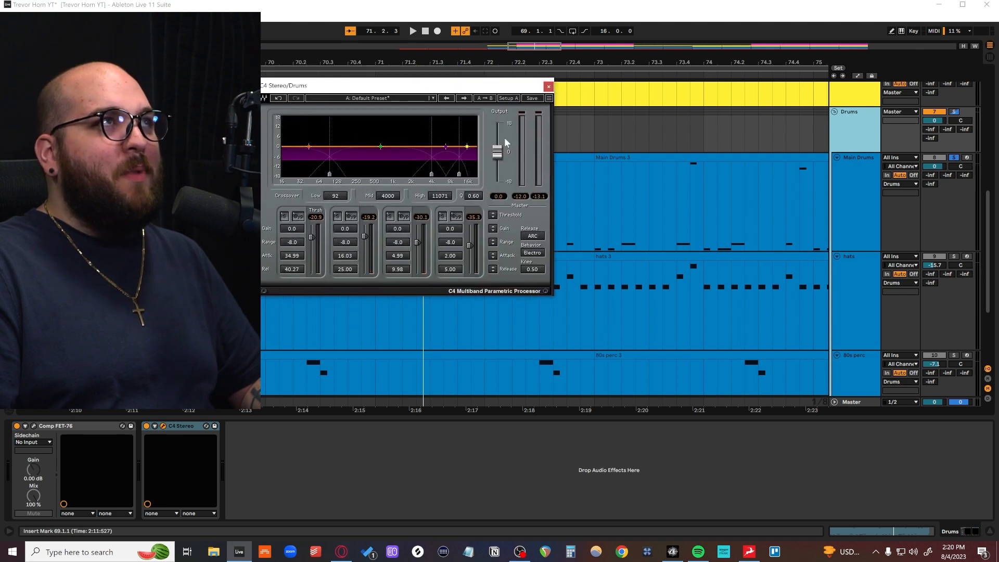
{"action": "left_click", "coordinate": [548, 86]}
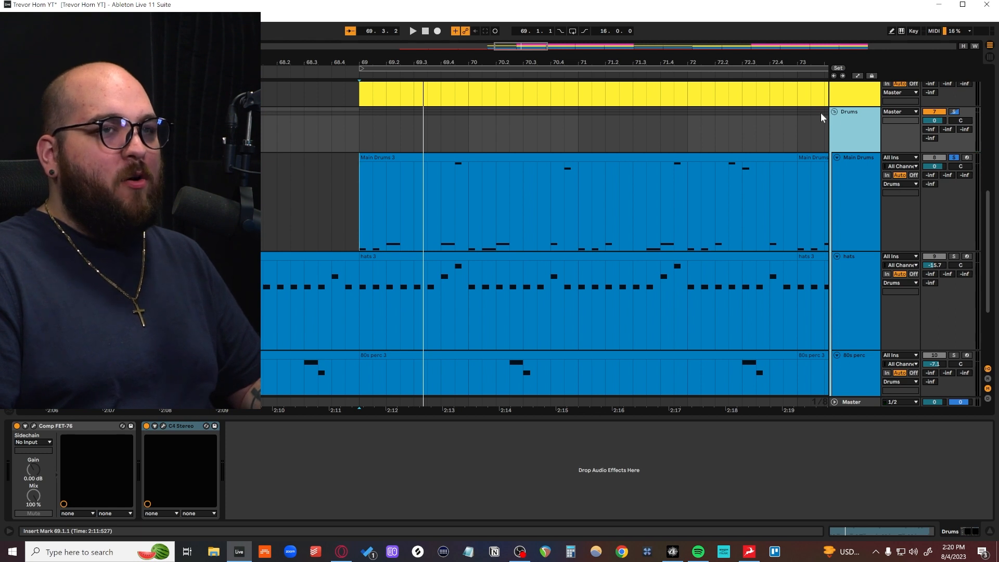
Inspect the Solar instruments on the Main Drums and hats tracks, closing each plug-in window
{"action": "left_click", "coordinate": [850, 213]}
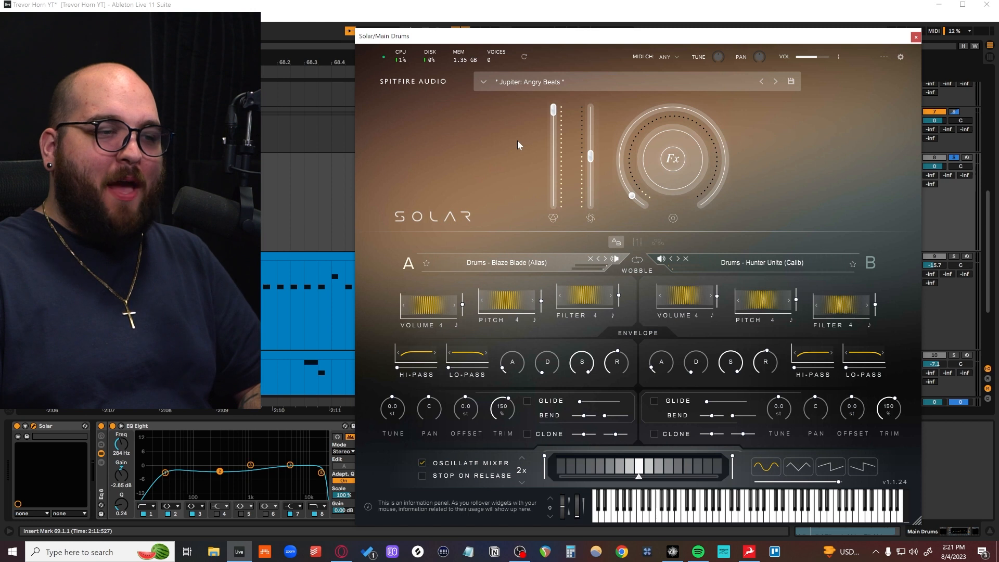
{"action": "left_click", "coordinate": [913, 40]}
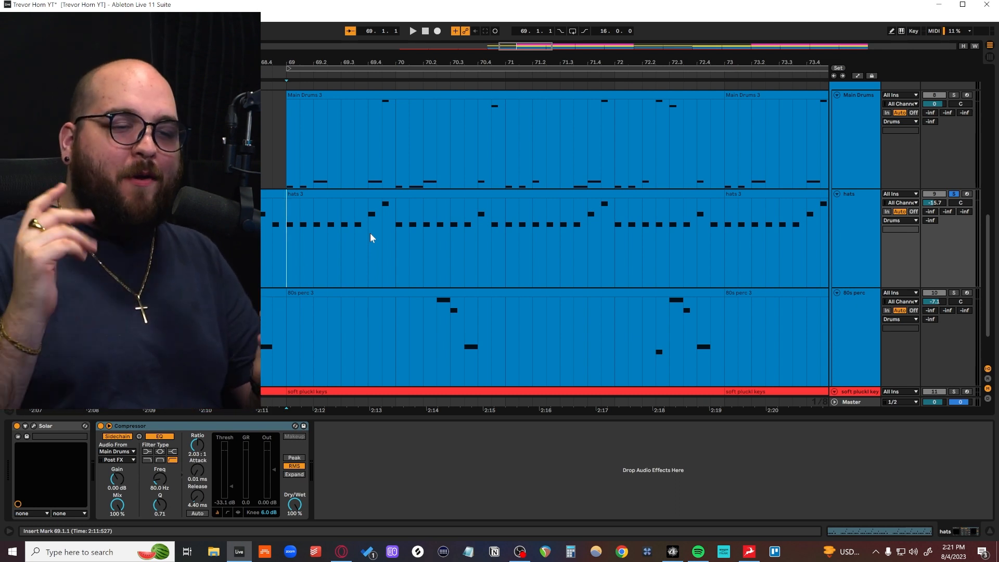
{"action": "left_click_drag", "start_coordinate": [315, 55], "coordinate": [578, 57]}
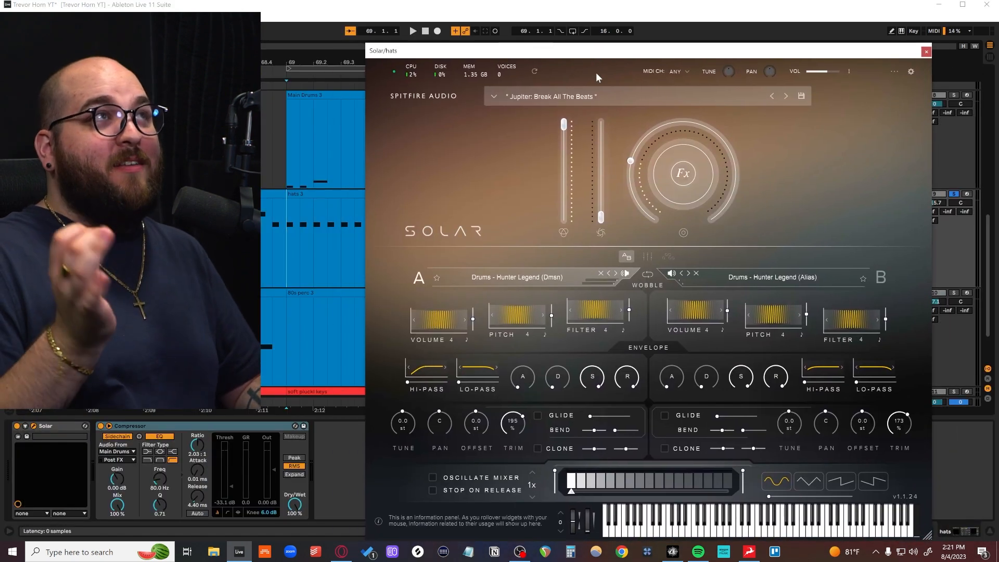
{"action": "left_click", "coordinate": [925, 52]}
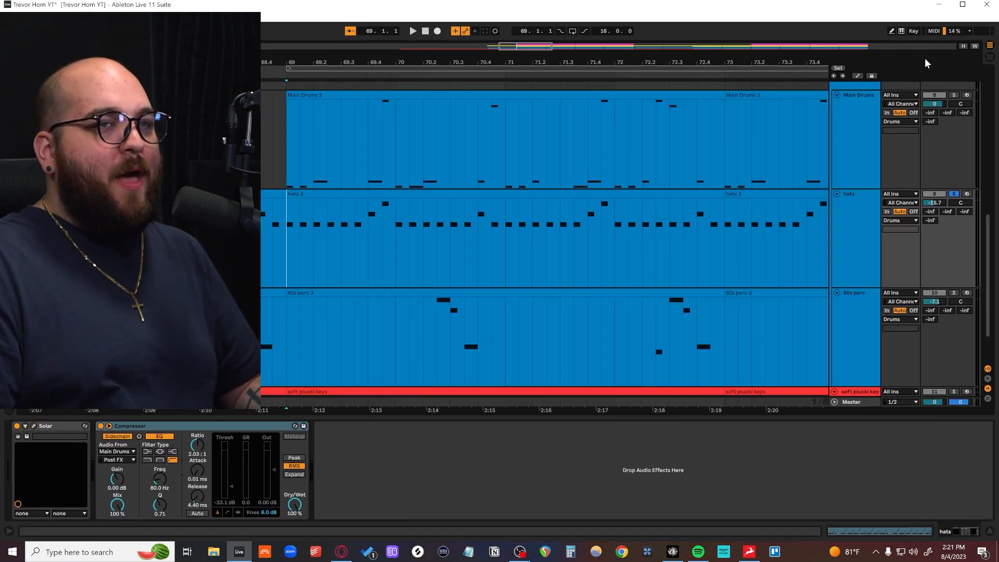
Select bars 69 to 73 of the hats clips, zoom in on them and audition the soloed hats track
{"action": "left_click_drag", "start_coordinate": [279, 251], "coordinate": [728, 268]}
{"action": "key", "text": "z"}
{"action": "key", "text": "space"}
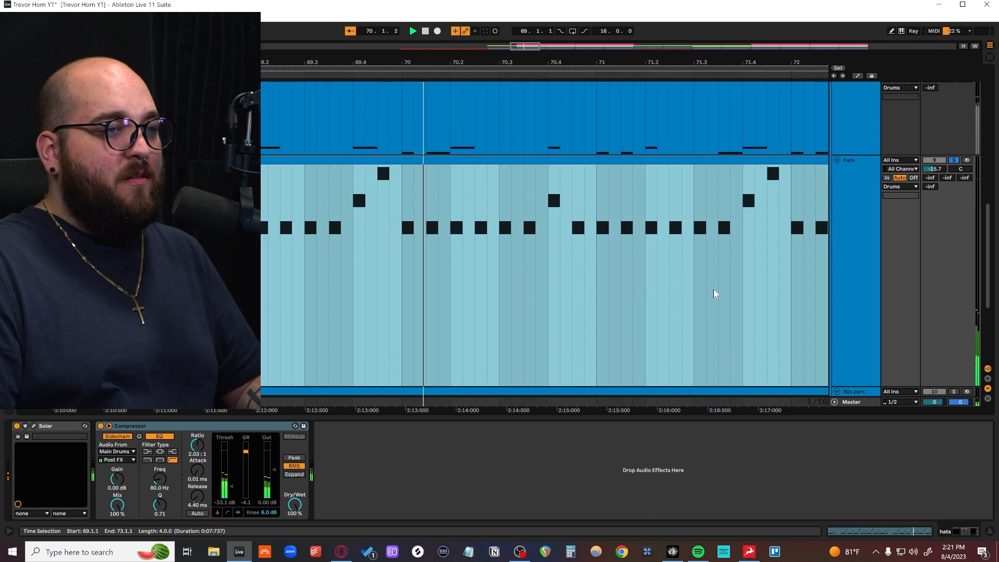
{"action": "key", "text": "minus"}
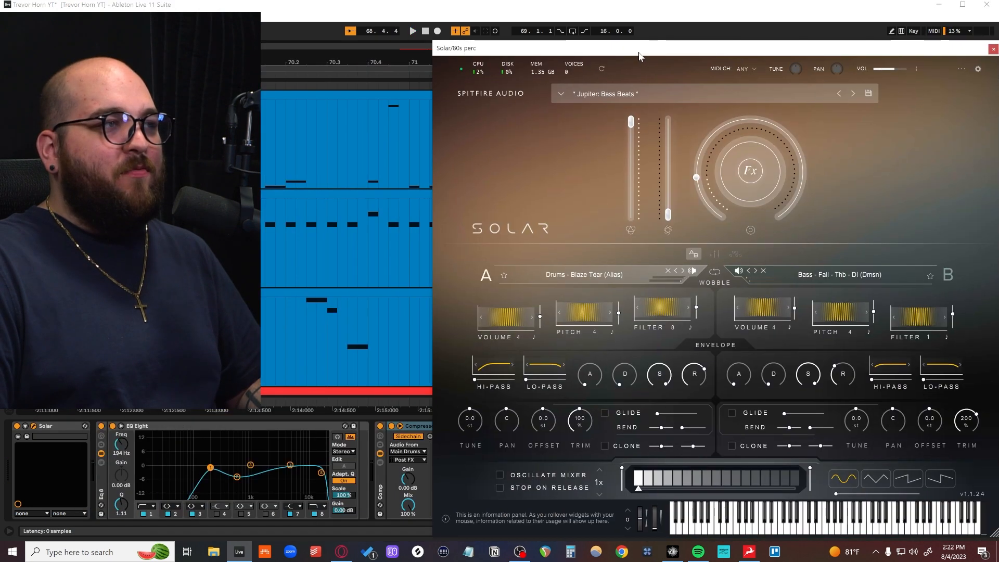
Inspect the layer sounds in the 80s perc track's Solar instrument and close its plug-in window
{"action": "left_click_drag", "start_coordinate": [640, 36], "coordinate": [609, 46]}
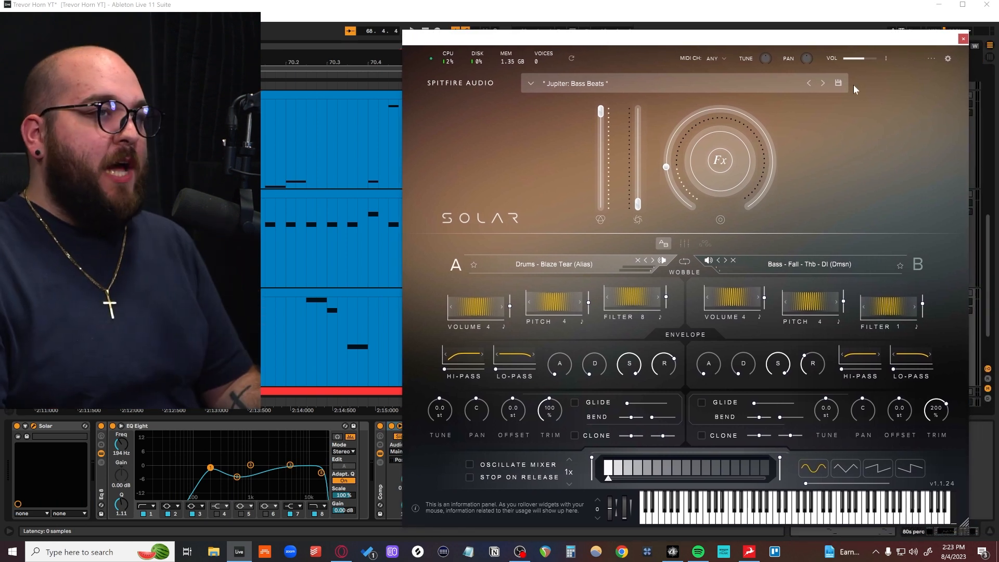
{"action": "left_click", "coordinate": [962, 38]}
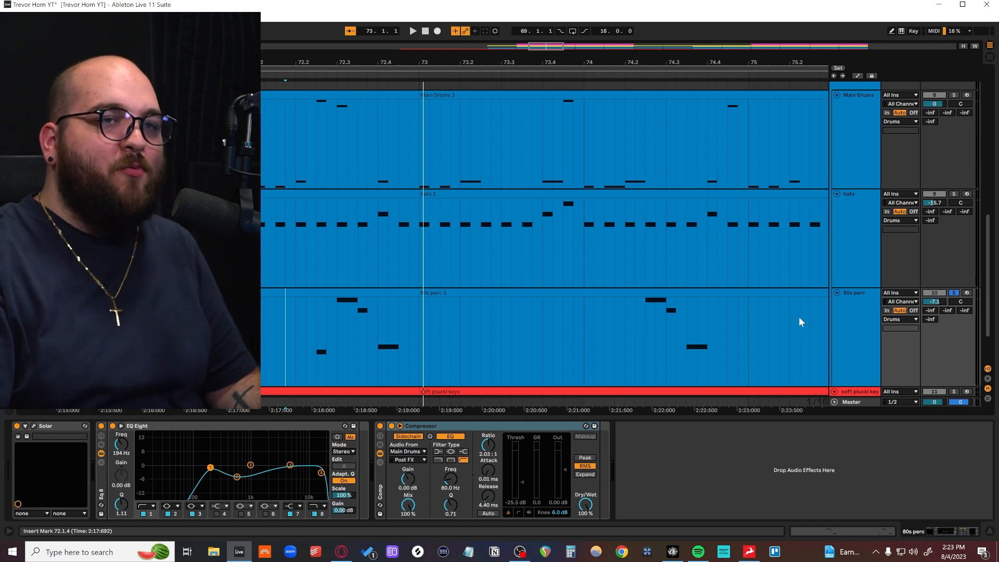
Solo the Drums group and audition the full drum section from bar 69
{"action": "scroll", "coordinate": [841, 200], "scroll_direction": "up", "scroll_amount": 3}
{"action": "left_click", "coordinate": [959, 121]}
{"action": "left_click", "coordinate": [954, 122]}
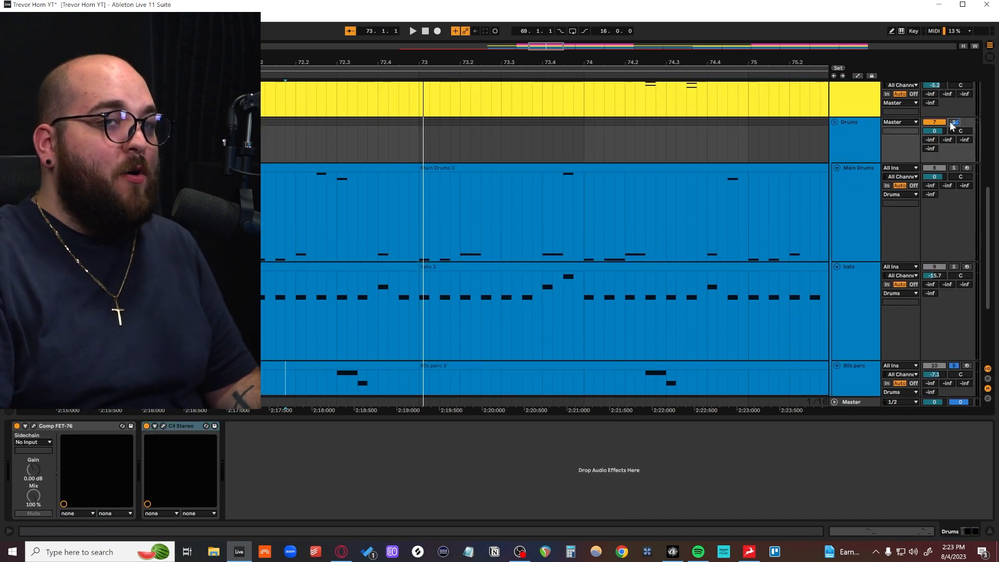
{"action": "scroll", "coordinate": [670, 233], "scroll_direction": "down", "scroll_amount": 3}
{"action": "scroll", "coordinate": [646, 240], "scroll_direction": "down", "scroll_amount": 3}
{"action": "left_click", "coordinate": [295, 186]}
{"action": "key", "text": "space"}
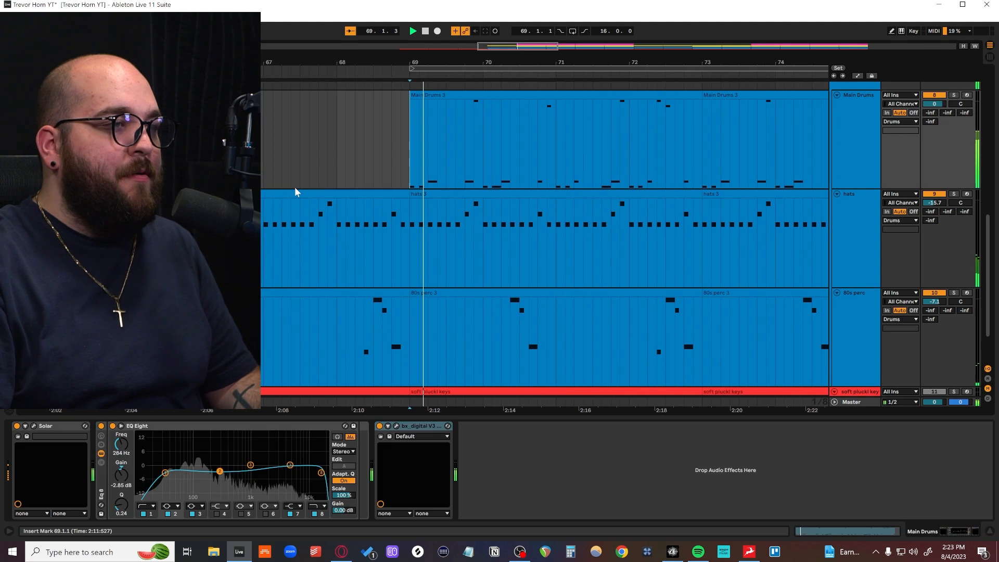
{"action": "scroll", "coordinate": [324, 200], "scroll_direction": "up", "scroll_amount": 2}
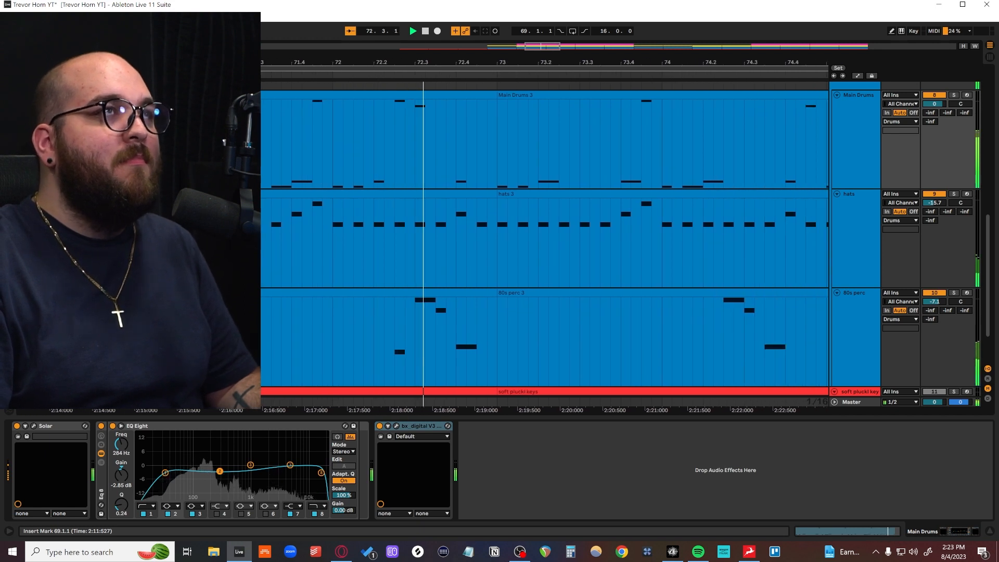
{"action": "key", "text": "space"}
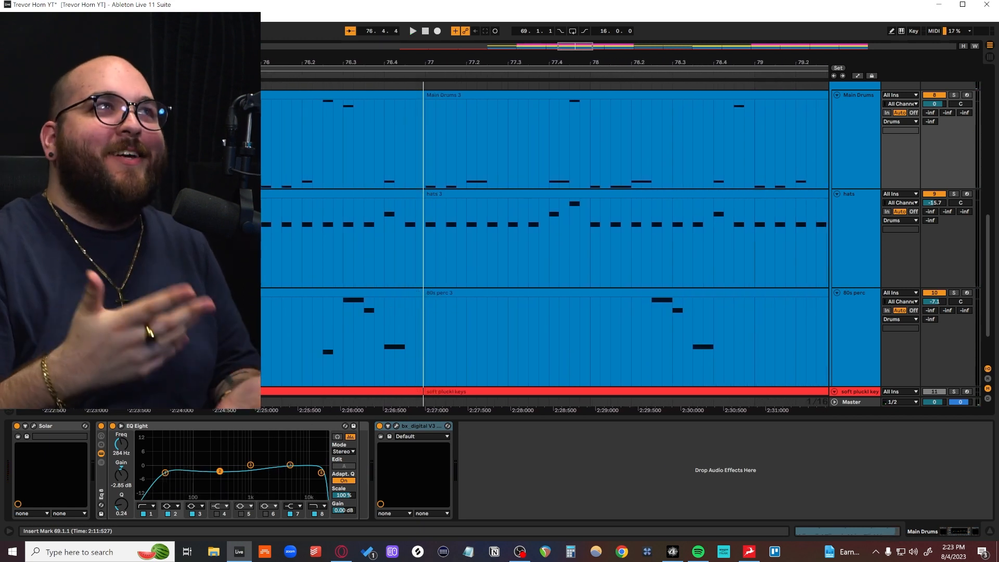
Show the return tracks with the reverb and delay effects and hide them again
{"action": "left_click", "coordinate": [988, 378]}
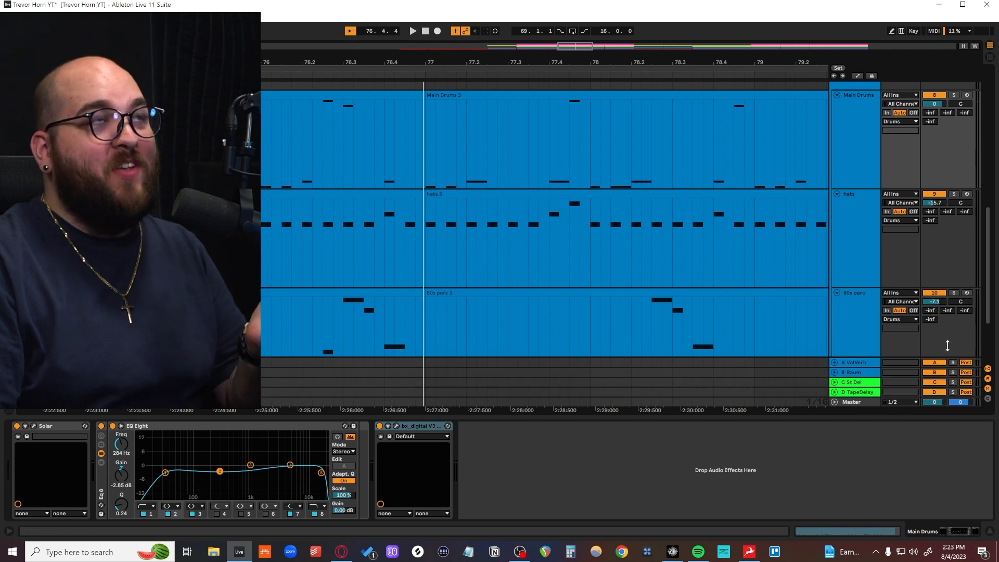
{"action": "left_click", "coordinate": [988, 380]}
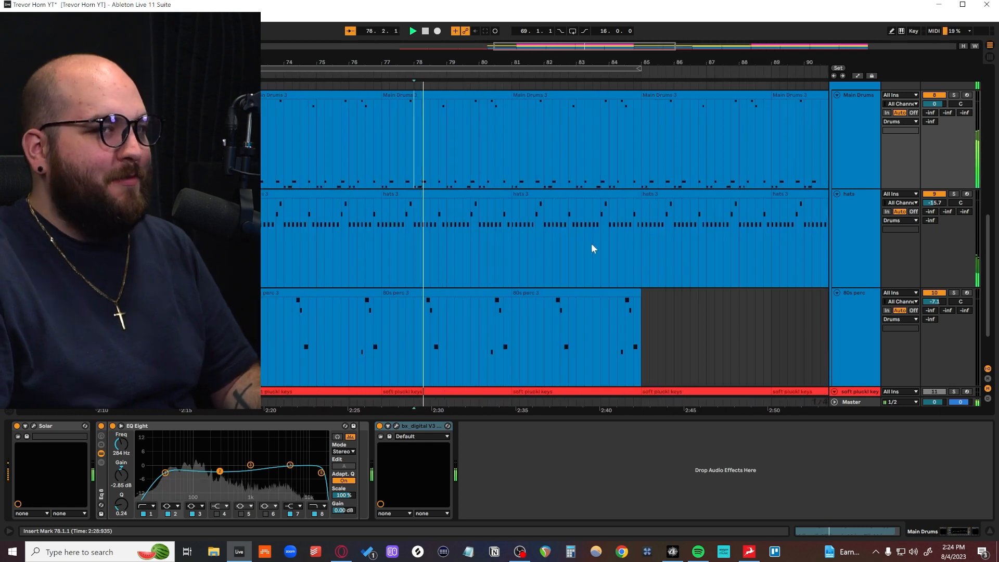
Stop the drum playback and unsolo the Drums group
{"action": "key", "text": "space"}
{"action": "scroll", "coordinate": [729, 219], "scroll_direction": "up", "scroll_amount": 2}
{"action": "left_click", "coordinate": [954, 102]}
{"action": "scroll", "coordinate": [931, 182], "scroll_direction": "down", "scroll_amount": 4}
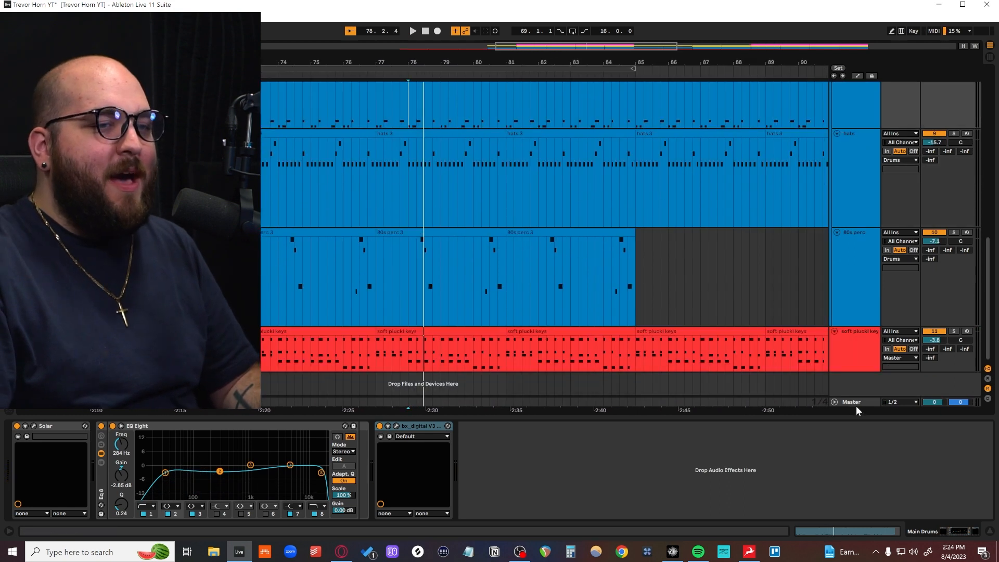
Inspect the Master track's effects chain, opening the soothe2, RC-20 Retro Color and Pro-L 2 plug-ins
{"action": "left_click", "coordinate": [856, 403]}
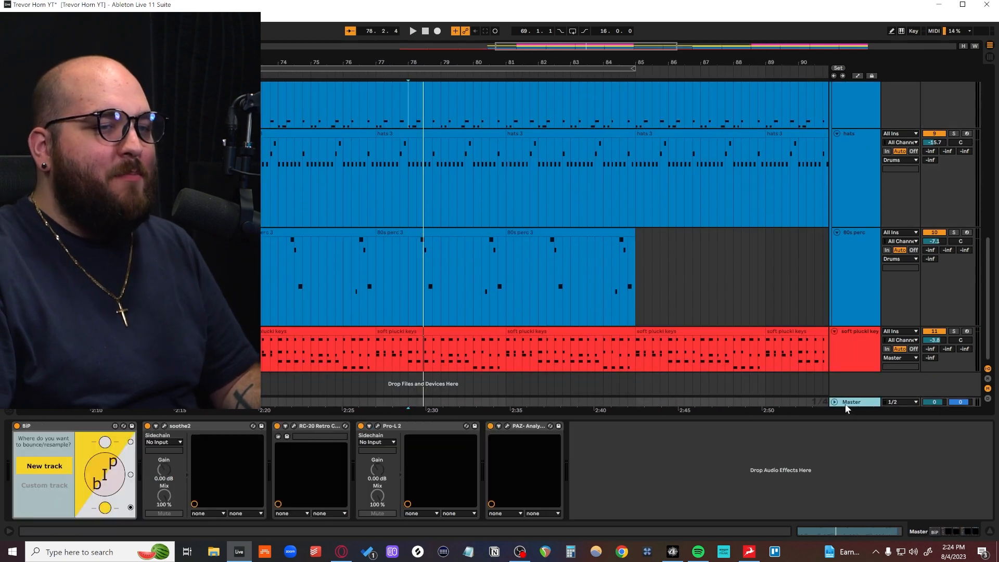
{"action": "left_click", "coordinate": [706, 454]}
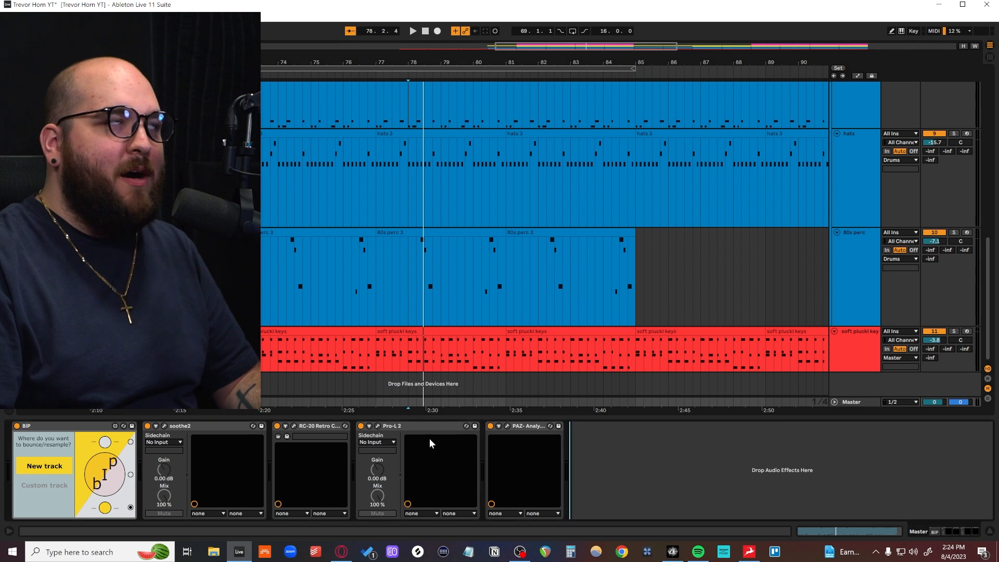
{"action": "left_click", "coordinate": [165, 426]}
{"action": "left_click", "coordinate": [556, 84]}
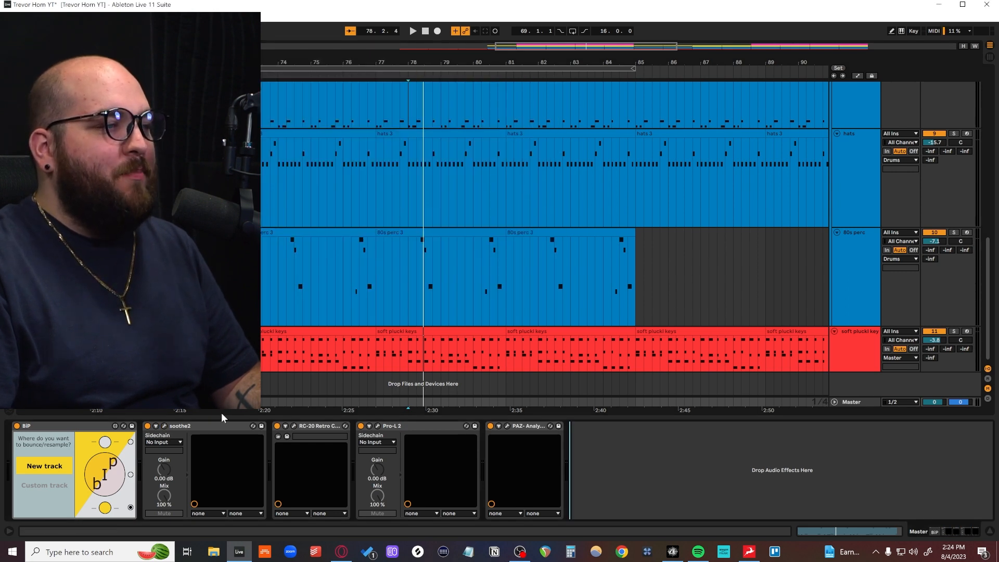
{"action": "left_click", "coordinate": [295, 426]}
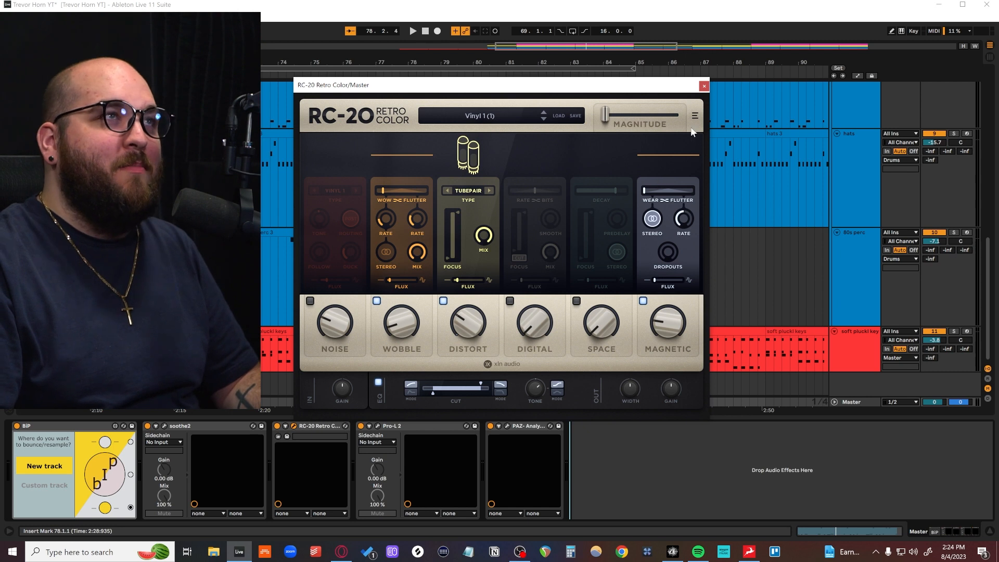
{"action": "left_click", "coordinate": [704, 86]}
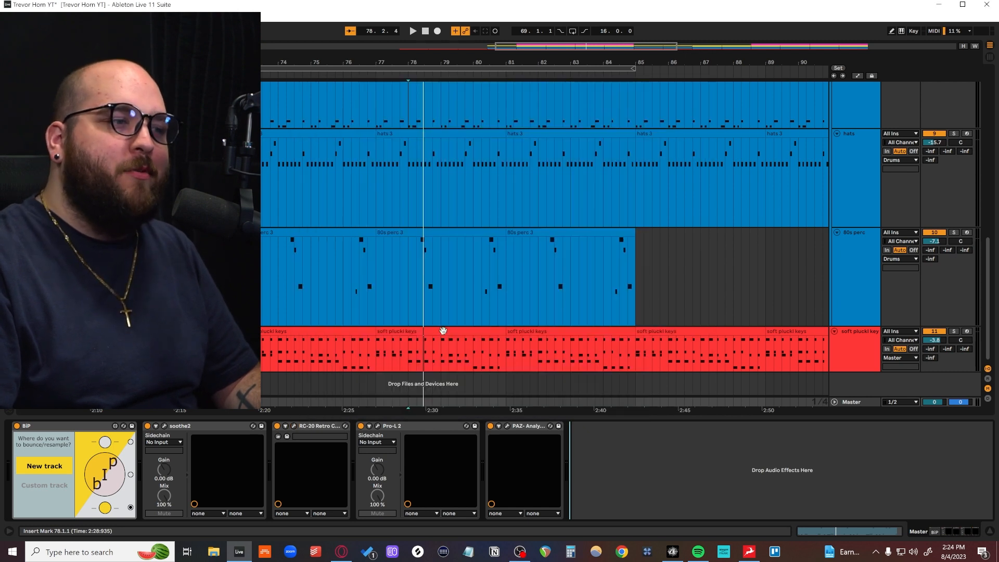
{"action": "left_click", "coordinate": [378, 426]}
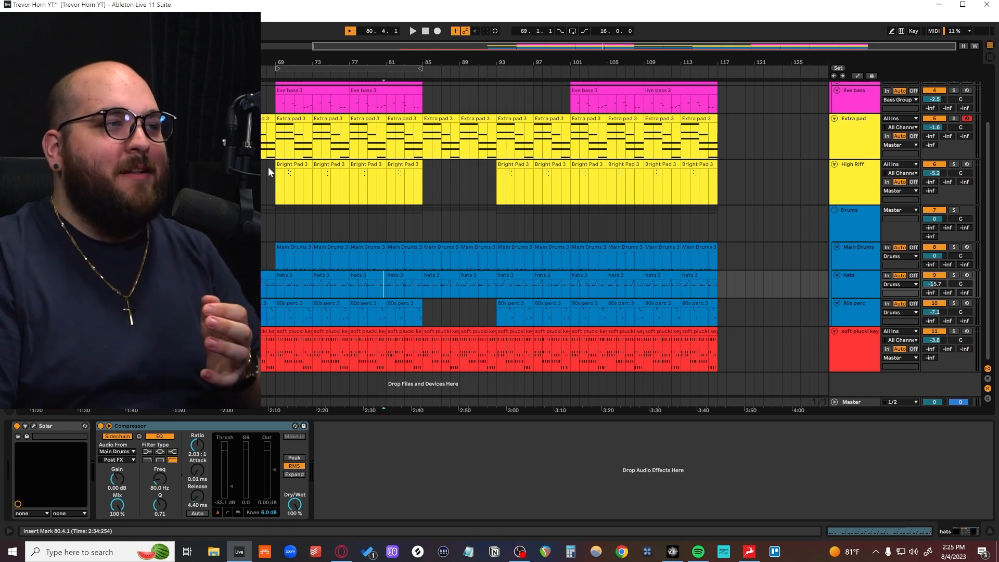
Highlight the arrangement's clips over about bars 69 to 85 and place the insert marker at bar 75 on the 80s perc track
{"action": "scroll", "coordinate": [273, 131], "scroll_direction": "up", "scroll_amount": 2}
{"action": "left_click_drag", "start_coordinate": [284, 119], "coordinate": [421, 371]}
{"action": "scroll", "coordinate": [421, 370], "scroll_direction": "down", "scroll_amount": 2}
{"action": "left_click", "coordinate": [332, 309]}
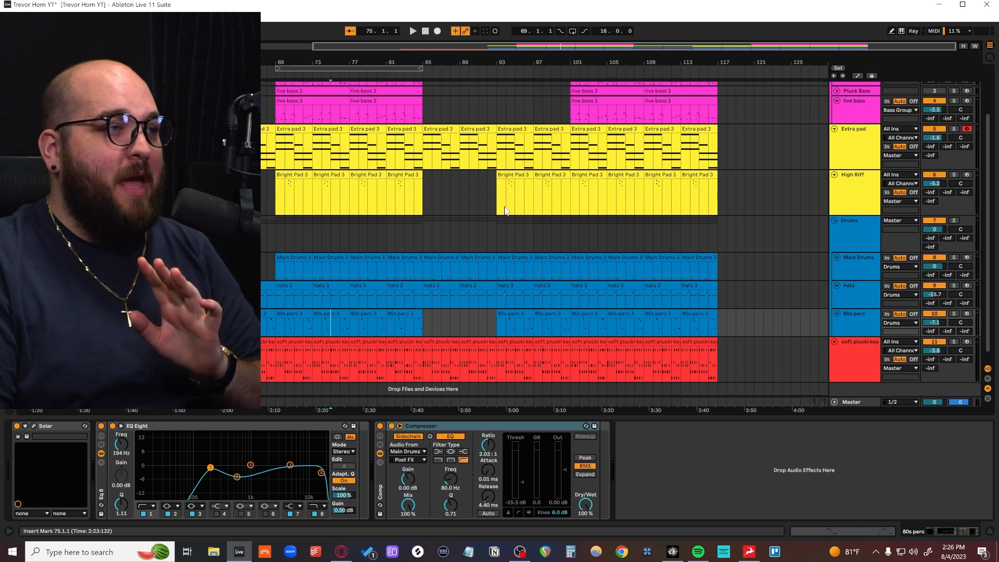
Open the Extra pad's Solar instrument and review its gate sequencer and Master FX page, including the Limiter settings
{"action": "left_click", "coordinate": [869, 151]}
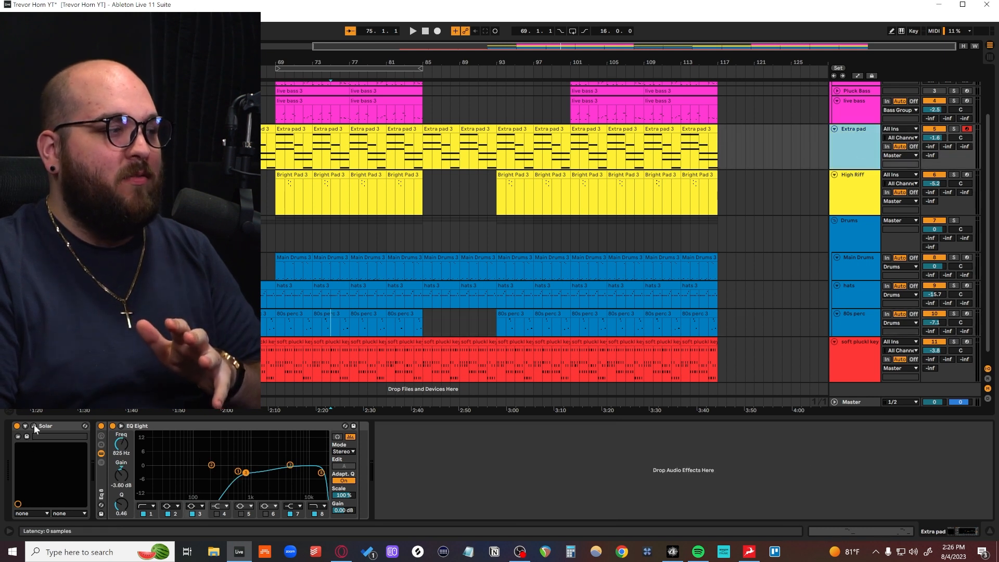
{"action": "left_click", "coordinate": [33, 425]}
{"action": "left_click", "coordinate": [677, 237]}
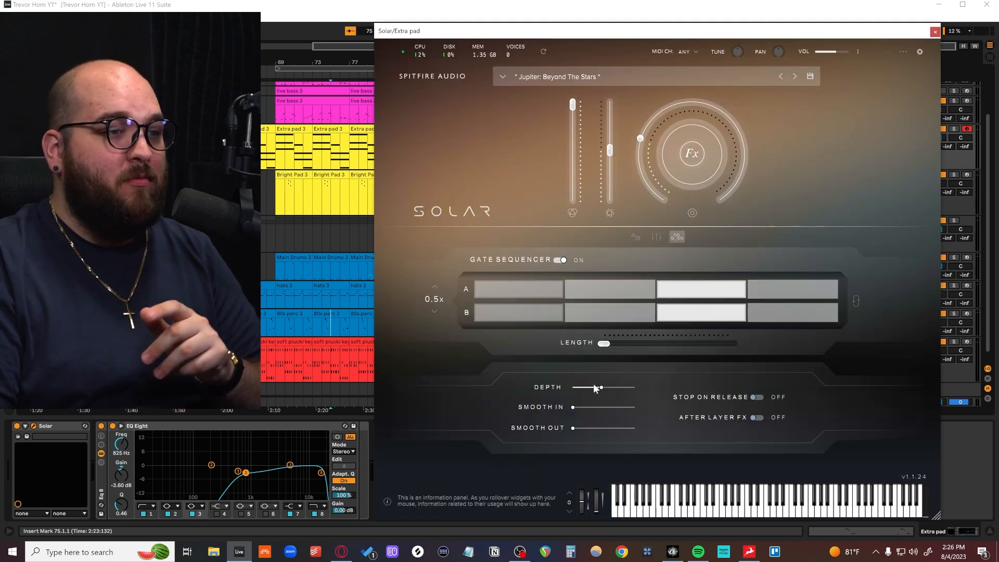
{"action": "left_click", "coordinate": [656, 237]}
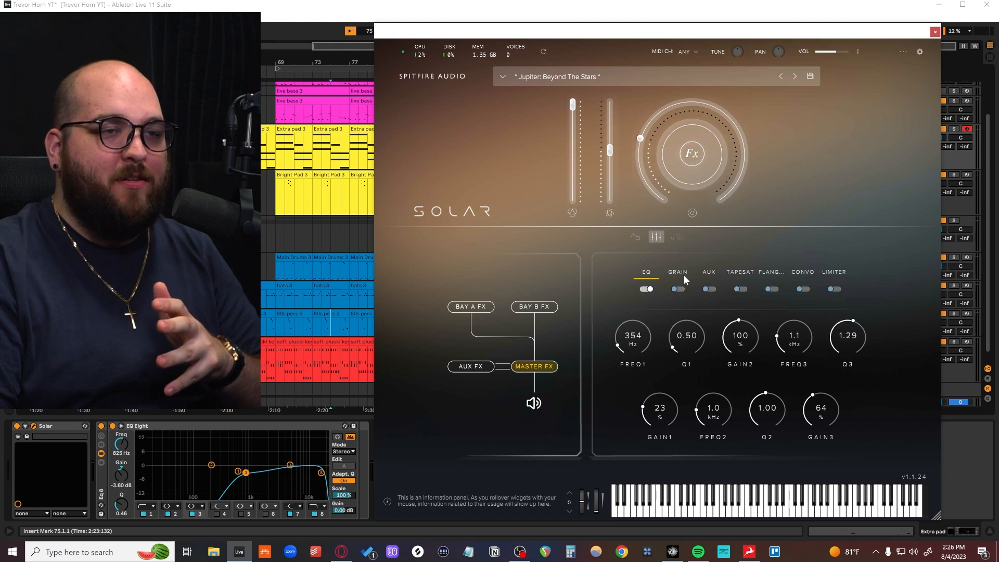
{"action": "left_click", "coordinate": [833, 289]}
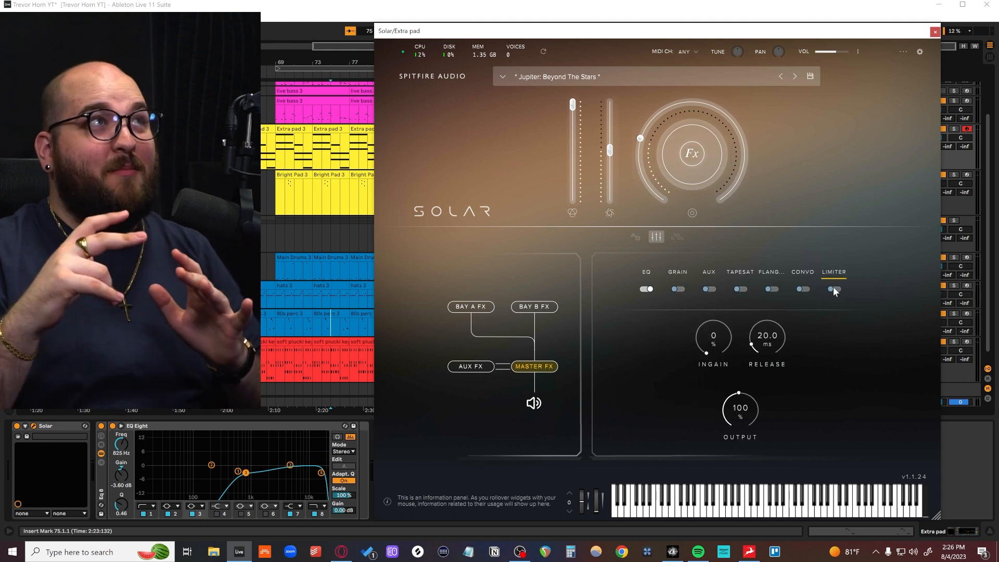